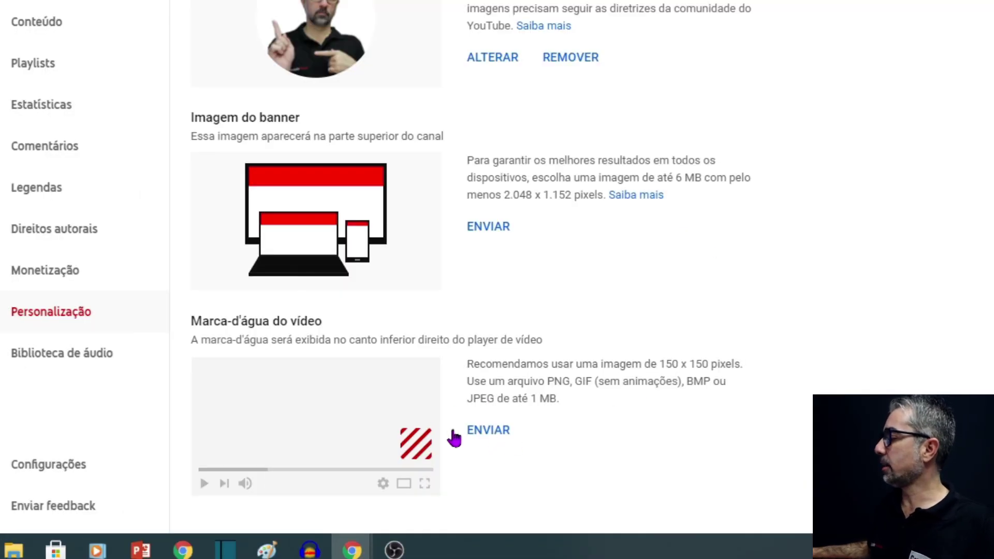
Examine the video watermark upload option and the example watermark on the Canal Y channel's featured video
click(482, 431)
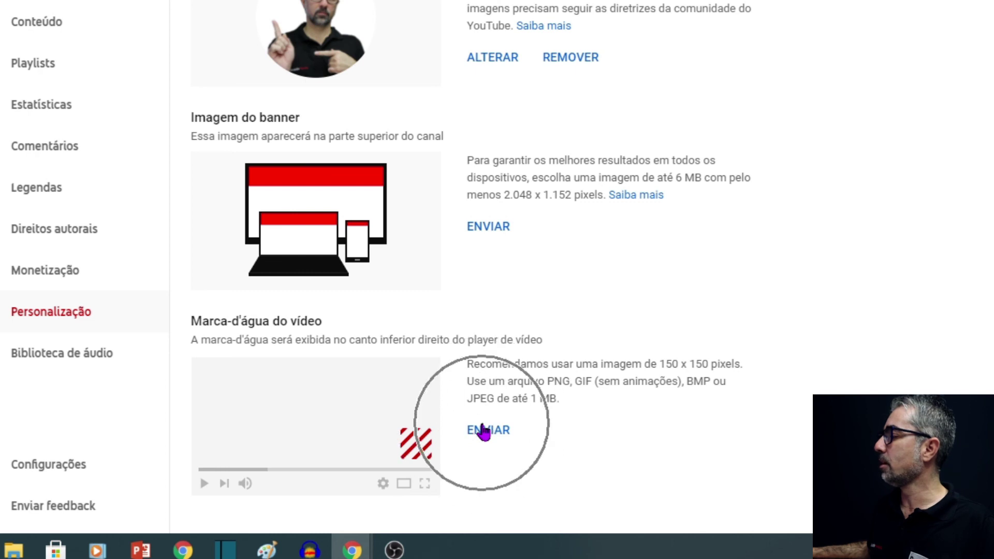
click(497, 432)
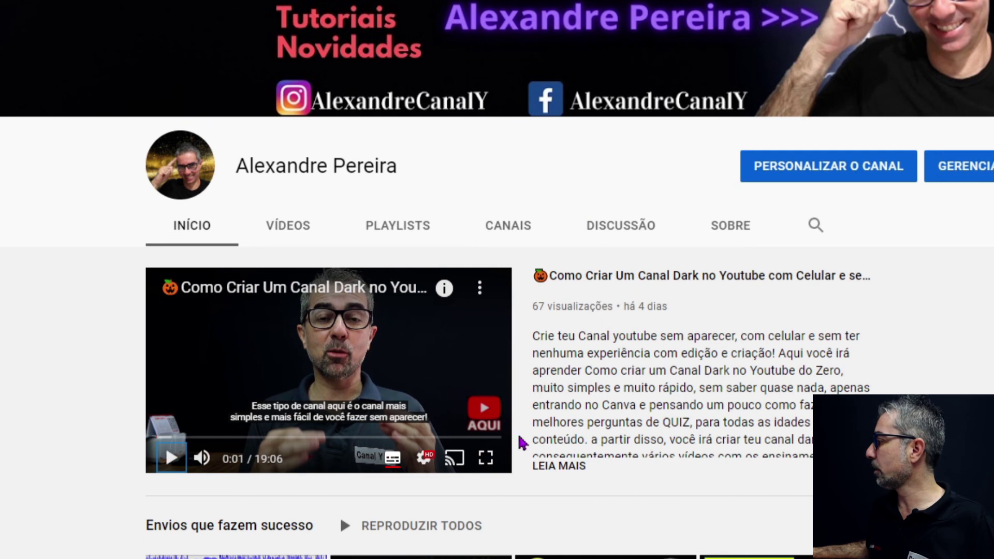
click(484, 407)
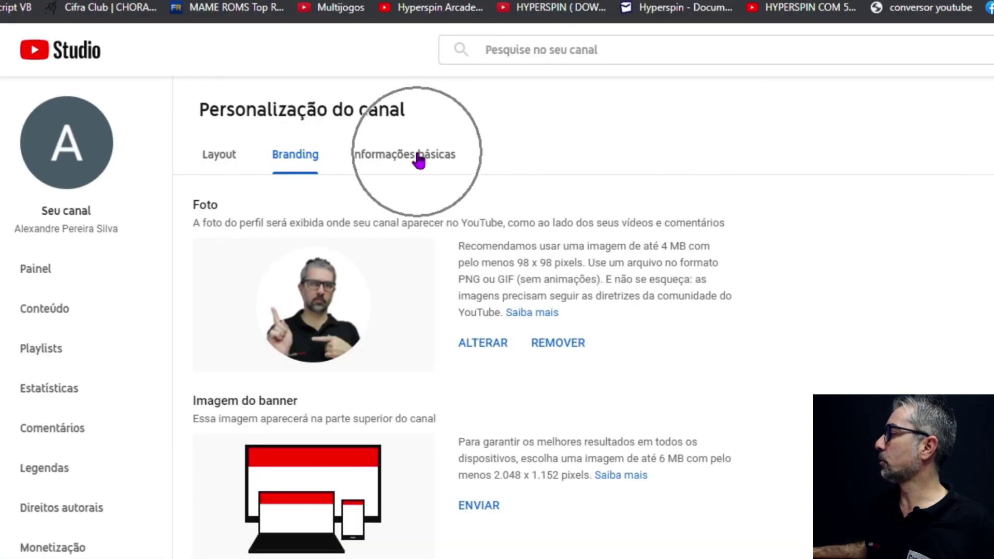
Open the new channel's basic information section, and examine the description and video links on the Canal Y channel's About page
click(419, 157)
click(203, 221)
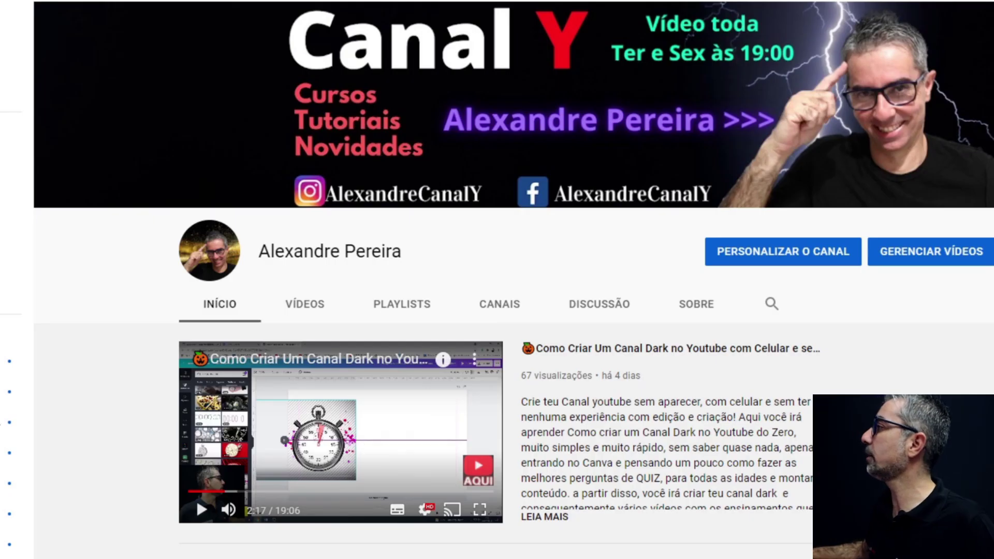
click(704, 308)
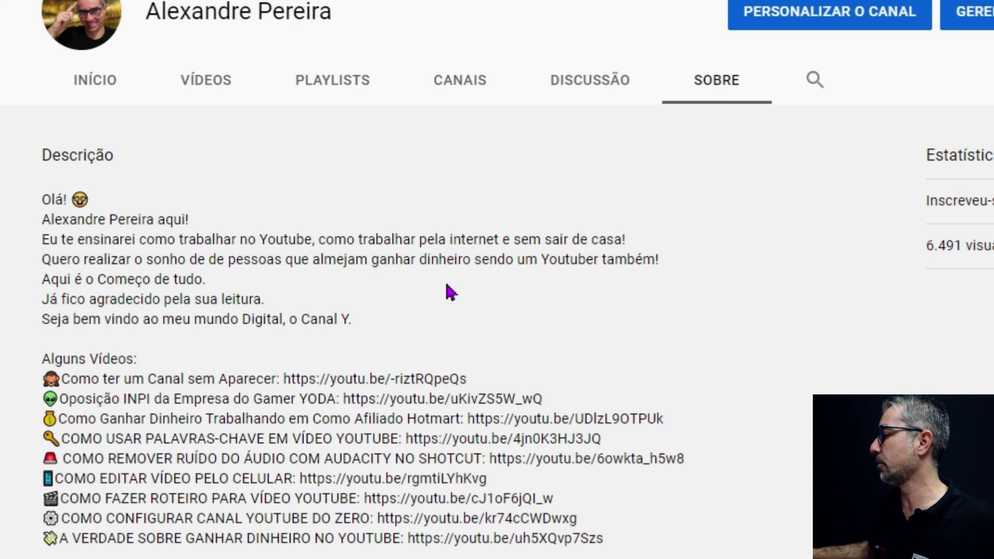
scroll(448, 290, down, 5)
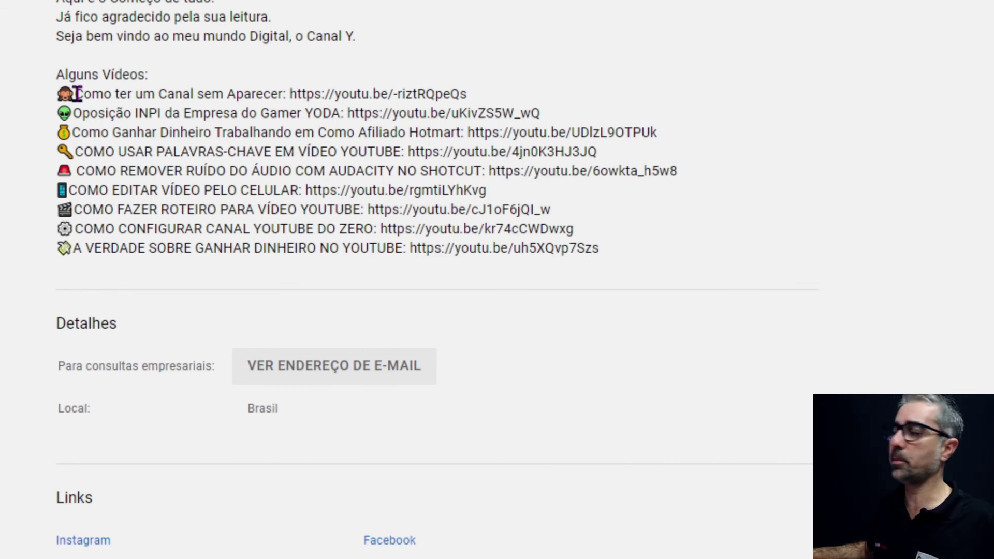
drag(77, 95, 258, 97)
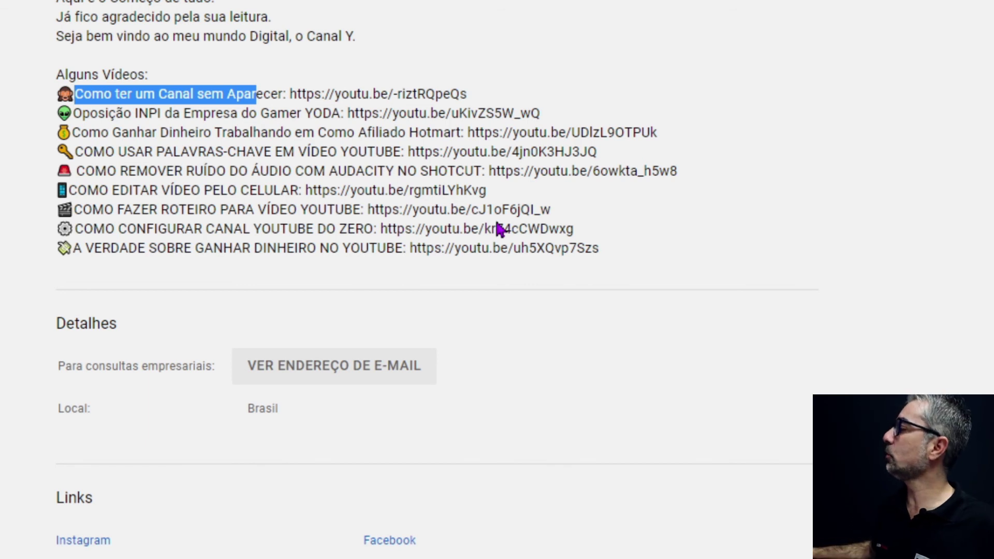
drag(288, 94, 487, 99)
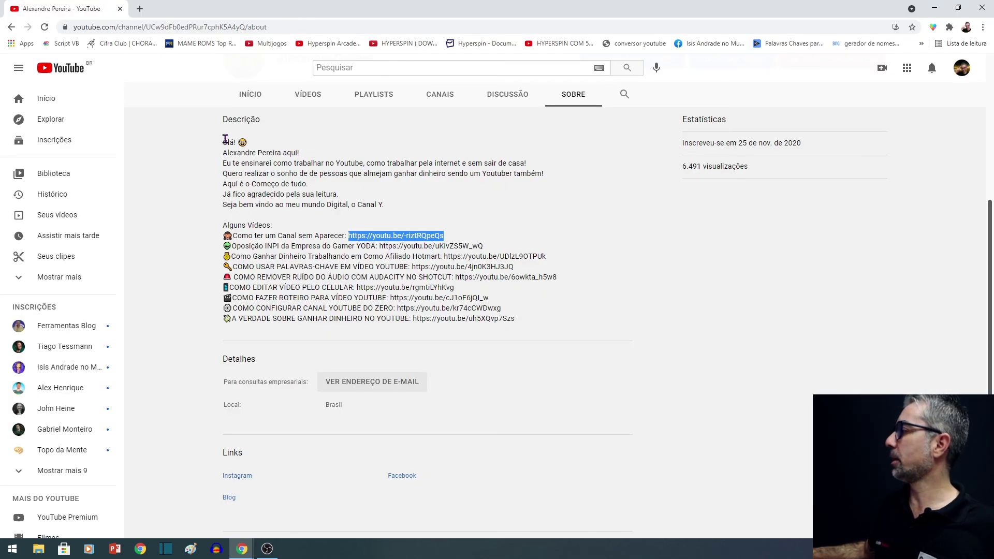
Copy the full Canal Y channel description into the new channel's description field and publish it
drag(225, 140, 527, 320)
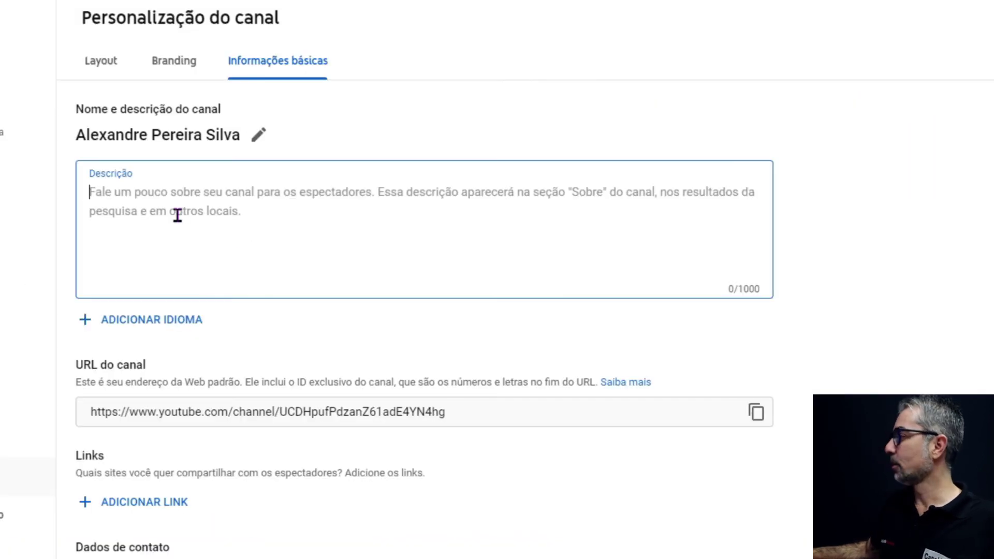
text(Olá! 😳 Alexandre Pereira aqui! Eu te ensinarei como trabalhar no Youtube, como trabalhar pela internet e sem sair de casa! Quero realizar o sonho de de pessoas que almejam ganhar dinheiro sendo um Youtuber também! Aqui é o Começo de tudo. Já fico agradecido pela sua leitura. Seja bem vindo ao meu mundo Digital, o Canal Y.  Alguns Vídeos: 🙈Como ter um Canal sem Aparecer: https://youtu.be/-riztRQpeQs 👽Oposição INPI da Empresa do Gamer YODA: https://youtu.be/uKivZS5W_wQ 💰Como Ganhar Dinheiro Trabalhando em Como Afiliado Hotmart: https://youtu.be/UDlzL9OTPUk 🔑COMO USAR PALAVRAS-CHAVE EM VÍDEO YOUTUBE: https://youtu.be/4jn0K3HJ3JQ 🚨 COMO REMOVER RUÍDO DO ÁUDIO COM AUDACITY NO SHOTCUT: https://youtu.be/6owkta_h5w8 📱COMO EDITAR VÍDEO PELO CELULAR: https://youtu.be/rgmtiLYhKvg 🎬COMO FAZER ROTEIRO PARA VÍDEO YOUTUBE: https://youtu.be/cJ1oF6jQI_w ⚙COMO CONFIGURAR CANAL YOUTUBE DO ZERO: https://youtu.be/kr74cCWDwxg 💸A VERDADE SOBRE GANHAR DINHEIRO NO YOUTUBE: https://youtu.be/uh5XQvp7Szs)
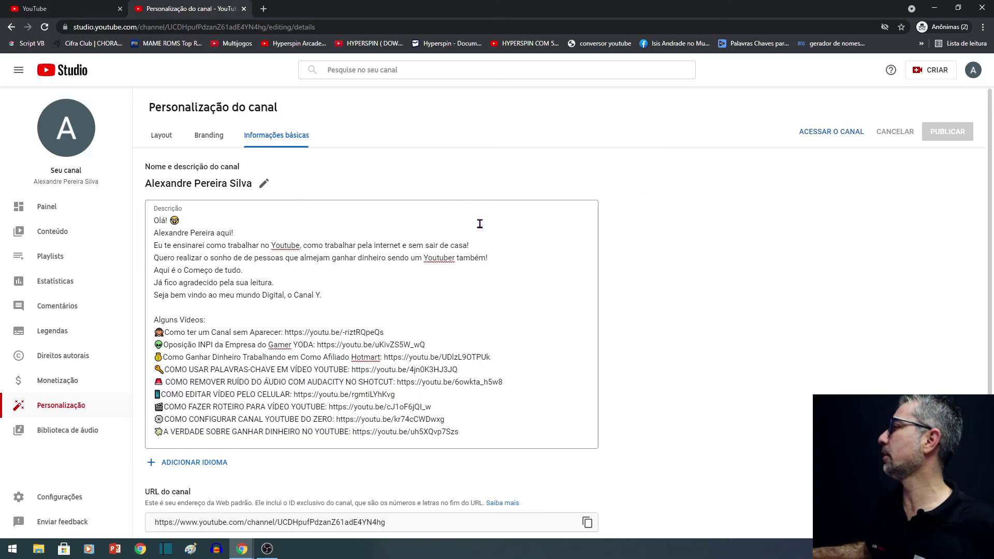
View the published description on the new channel's About page
click(972, 70)
click(877, 131)
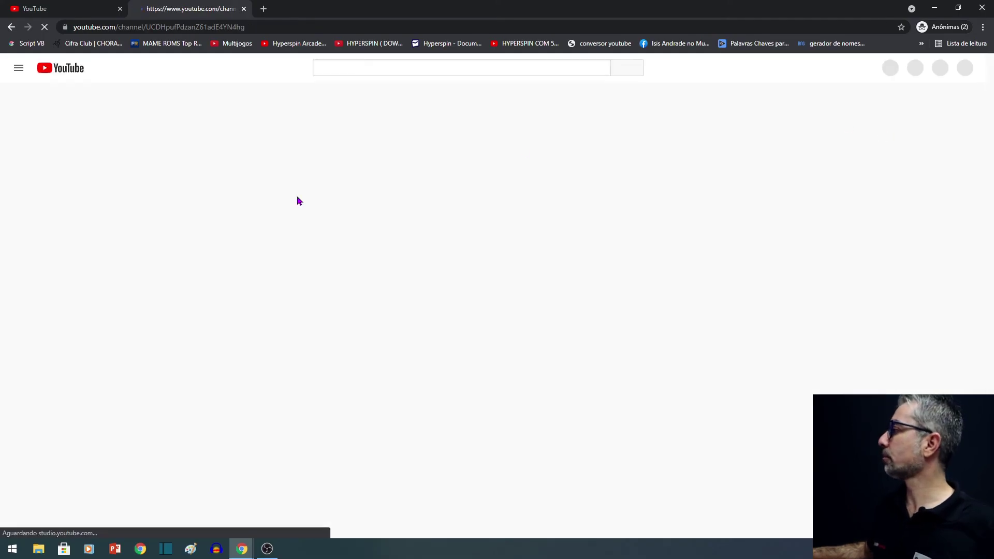
click(567, 148)
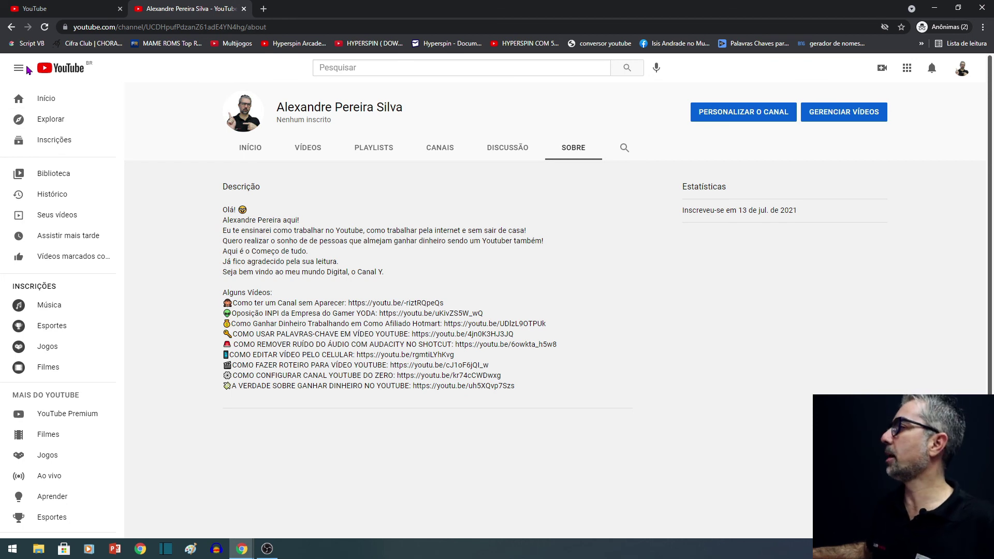
Return to the new channel's basic information, clear the entire description and publish the change
click(11, 27)
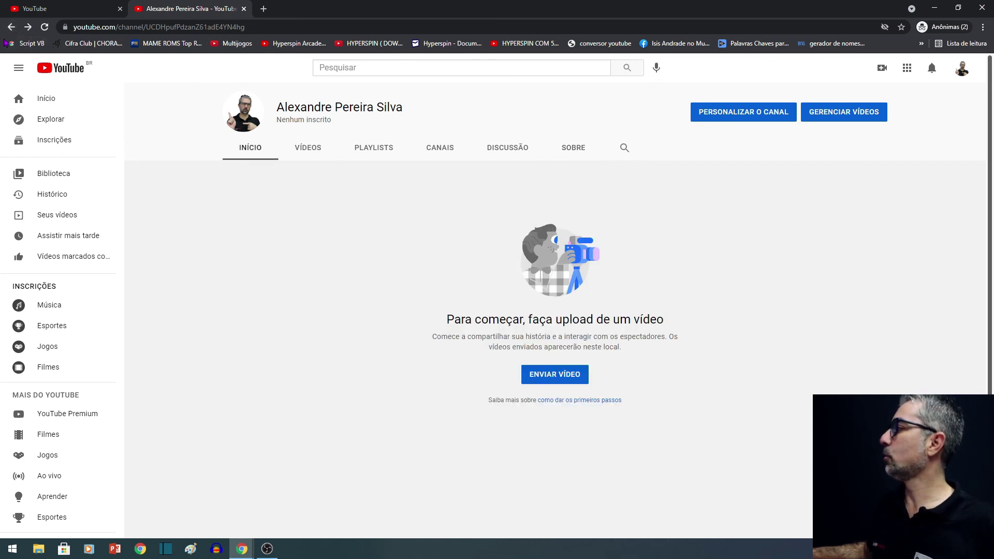
click(11, 27)
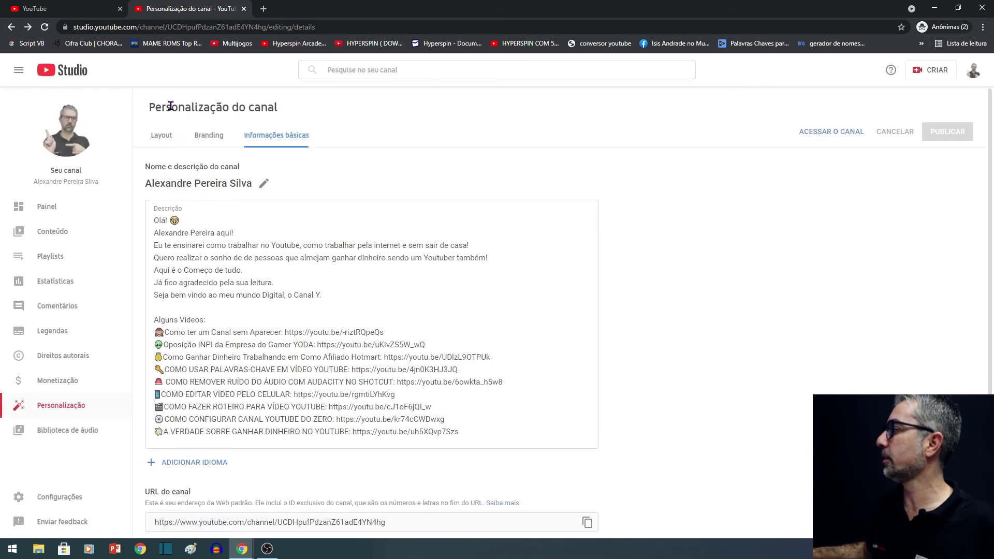
drag(154, 223, 557, 445)
key(BackSpace)
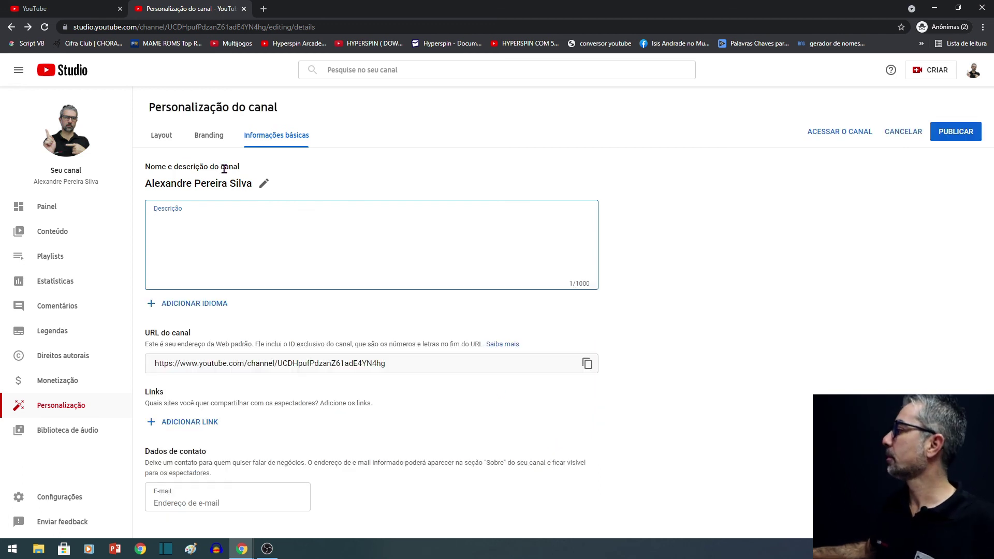
click(936, 134)
click(225, 223)
click(218, 305)
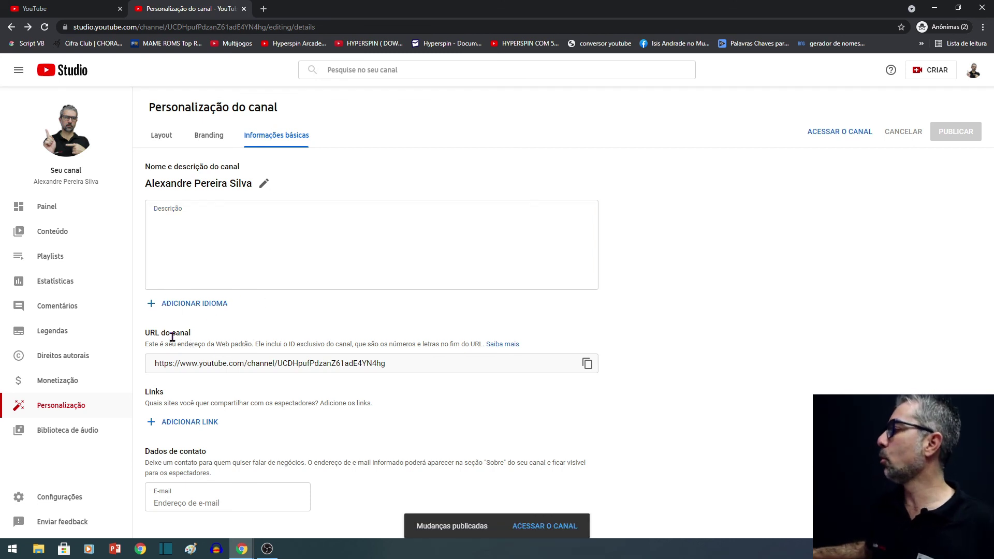
Highlight the channel URL in the basic information and compare it with the address of the new channel's page
drag(406, 368, 86, 364)
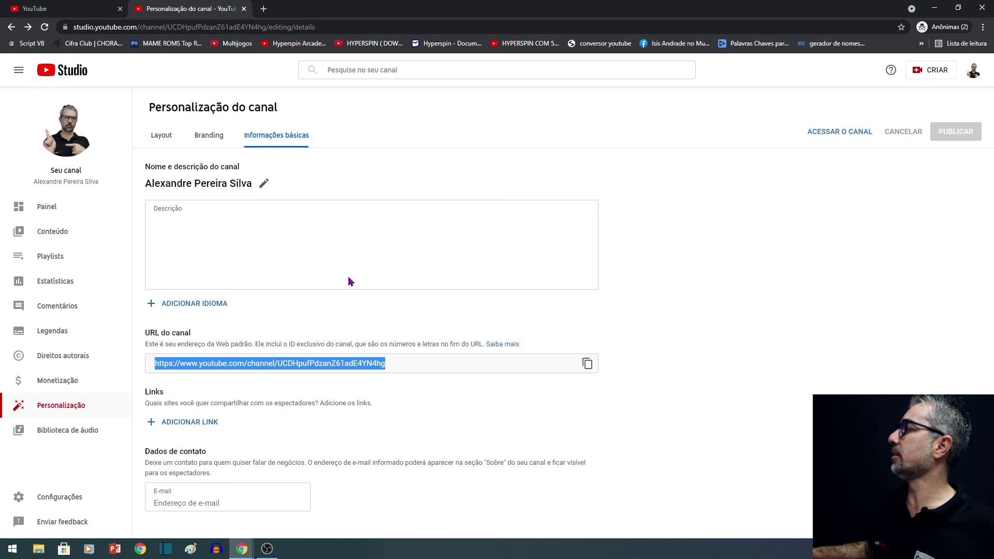
click(973, 73)
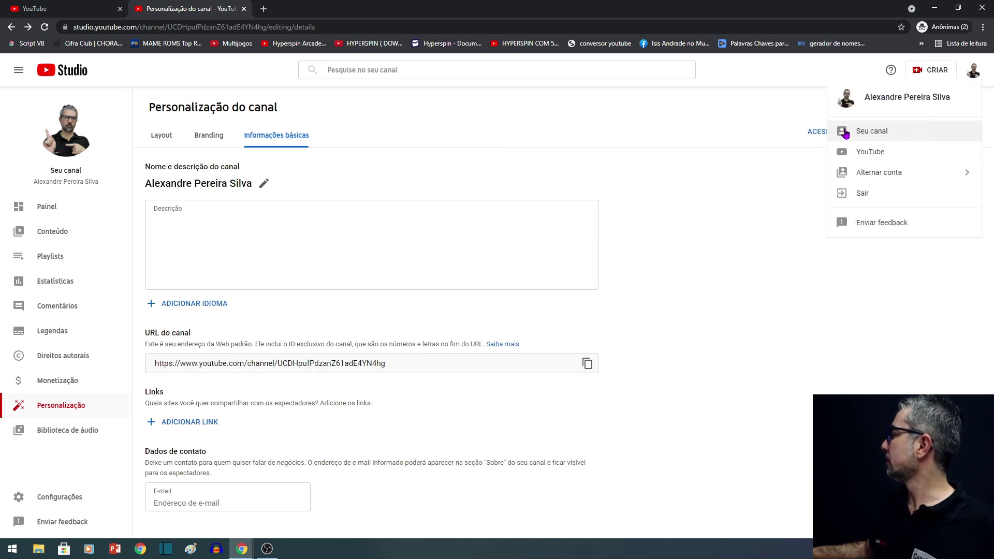
click(865, 135)
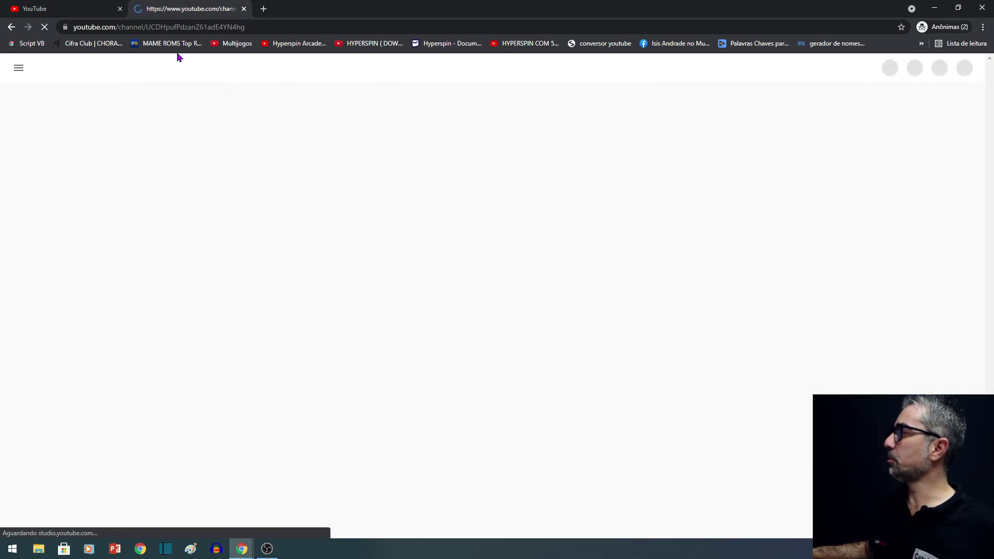
click(248, 27)
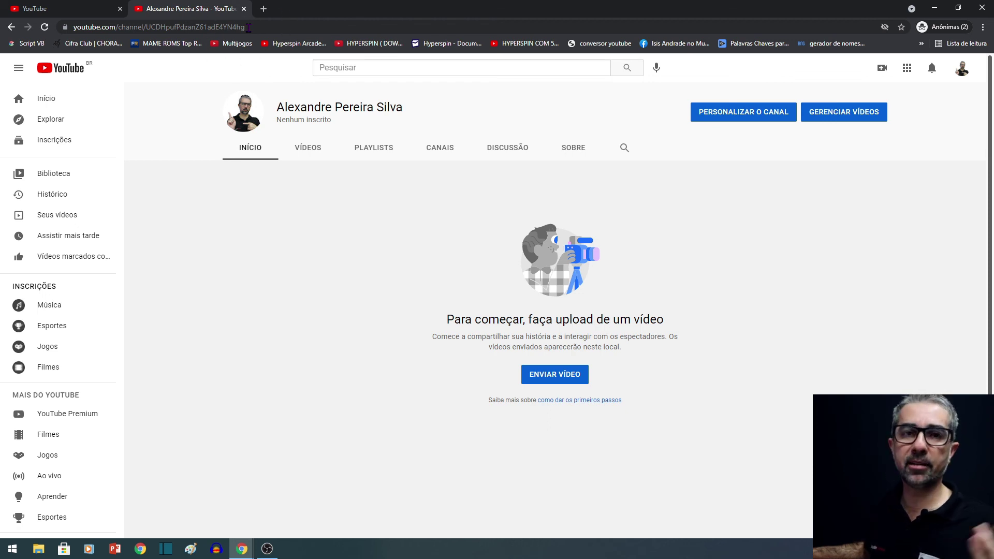
click(665, 199)
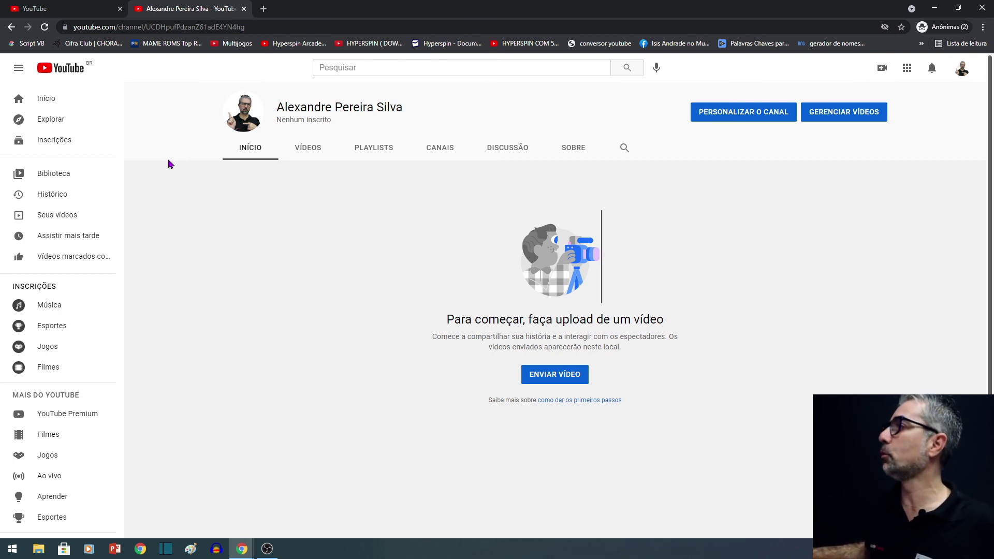
Return to the new channel's basic information, add a link titled "instagram" and begin its URL with "htt"
click(86, 12)
click(207, 8)
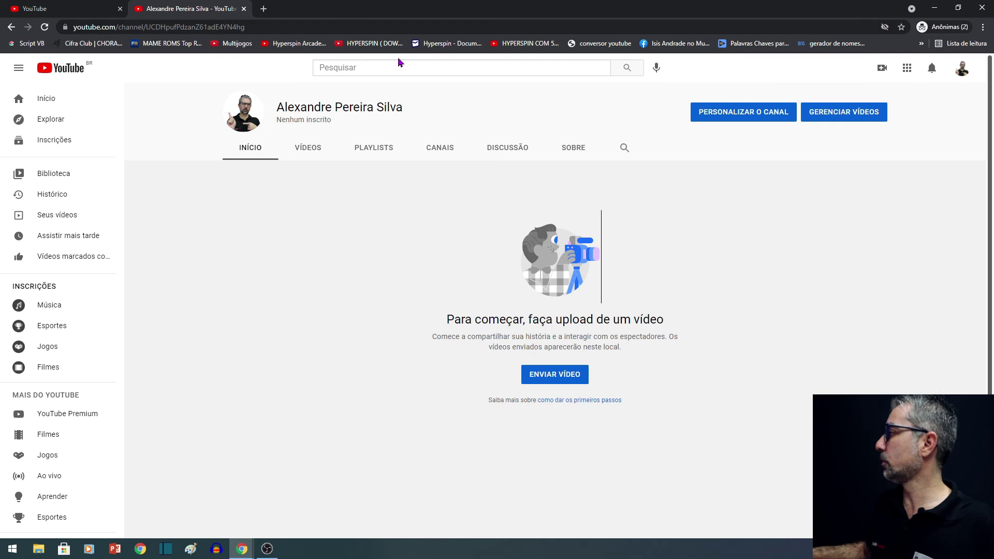
key(alt+Left)
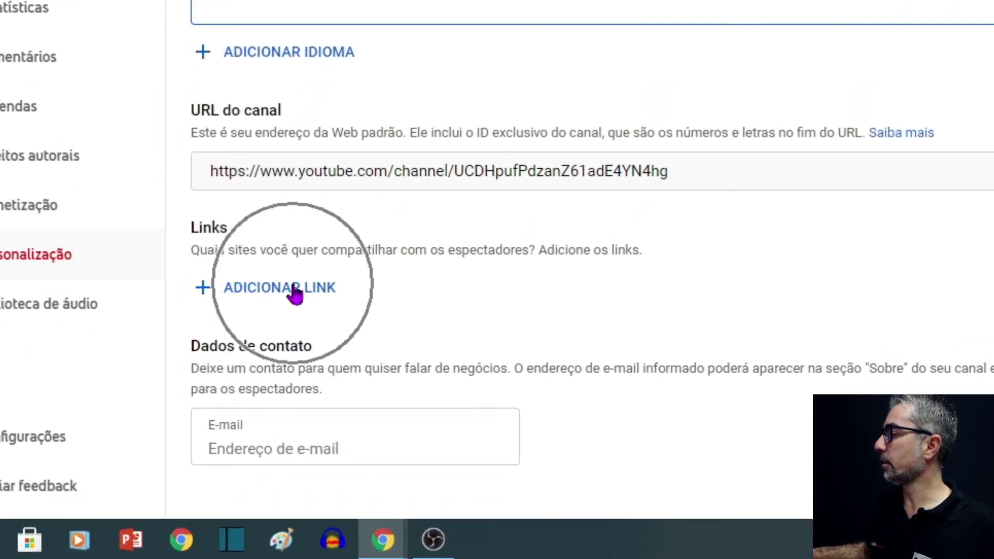
click(293, 288)
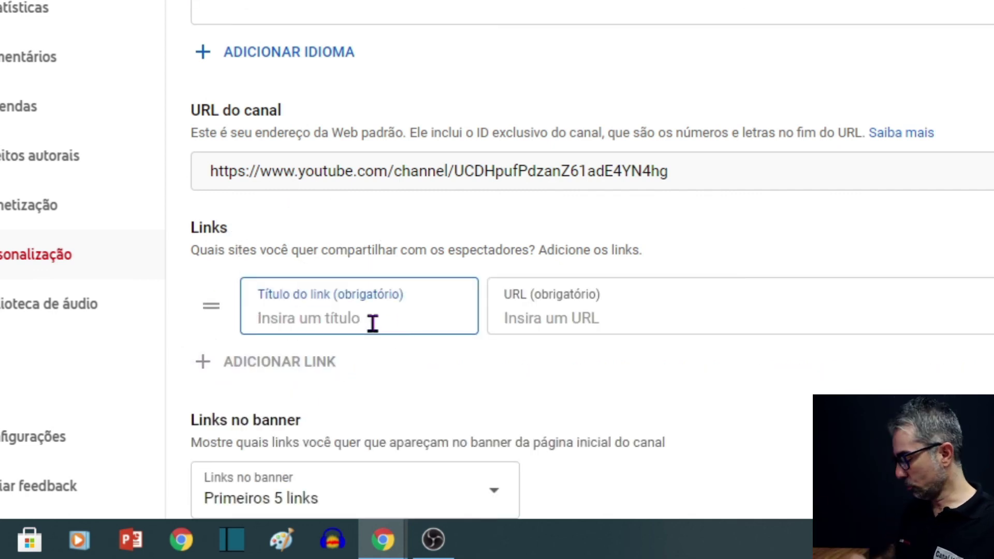
text(instagram)
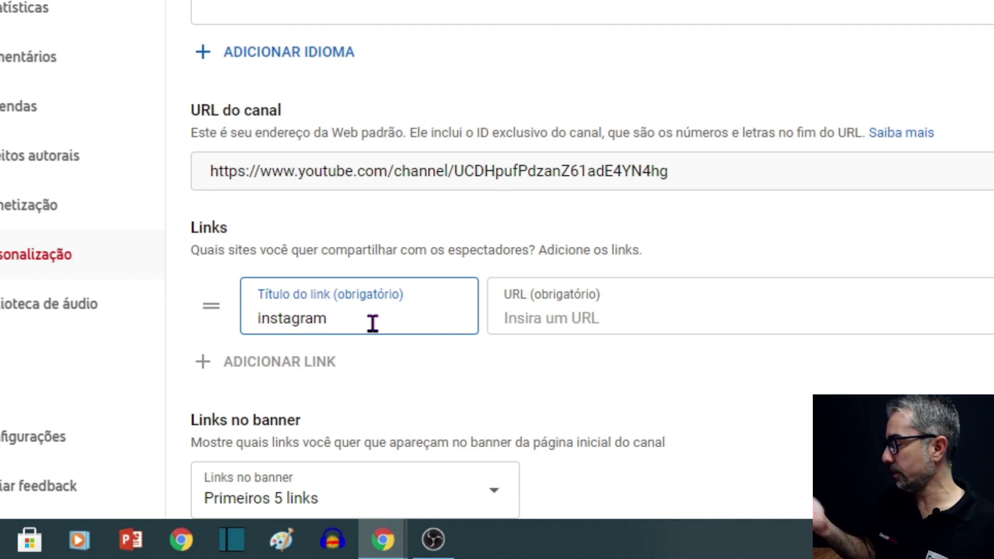
click(580, 311)
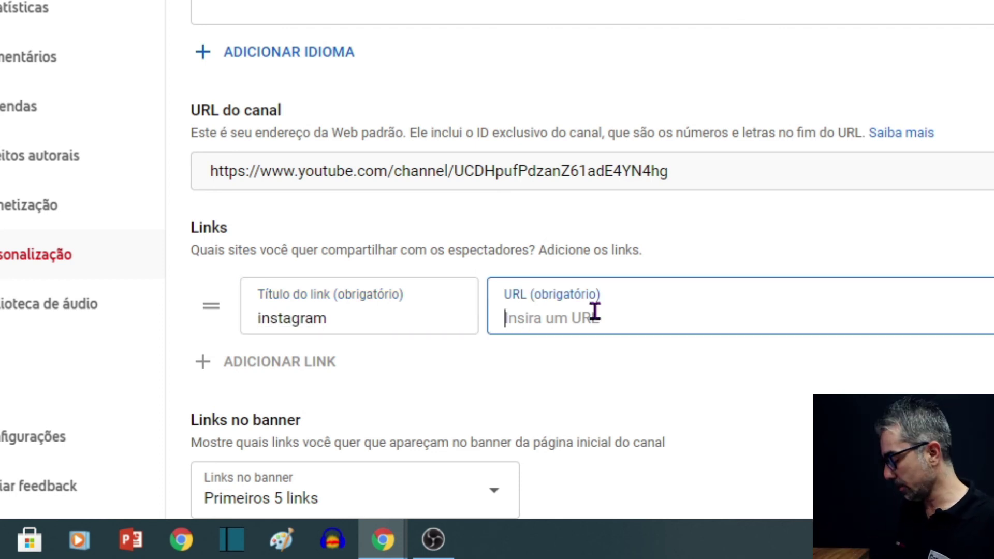
text(htt)
Switch to the Canal Y channel's page and examine the social links shown on its banner
key(alt+Tab)
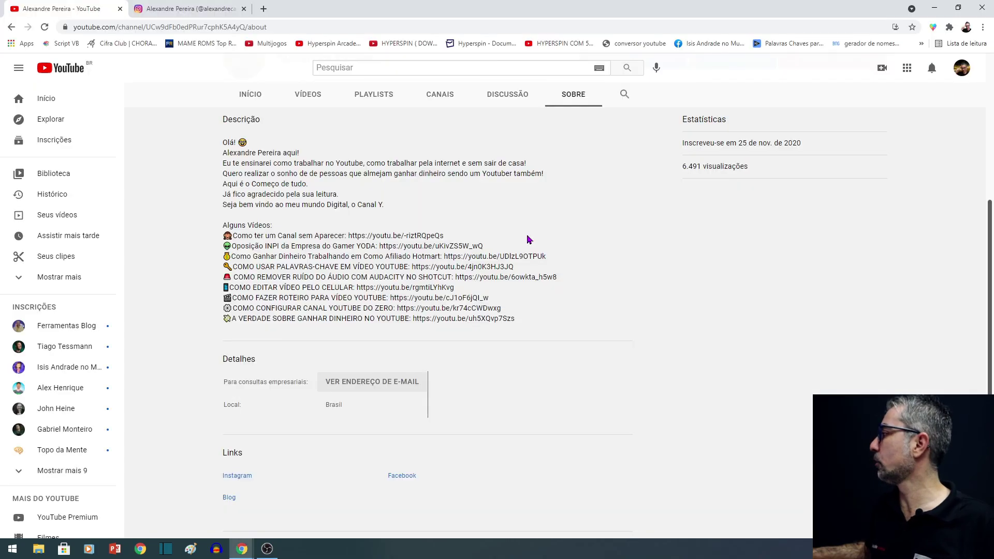
scroll(601, 239, up, 4)
click(912, 206)
click(911, 210)
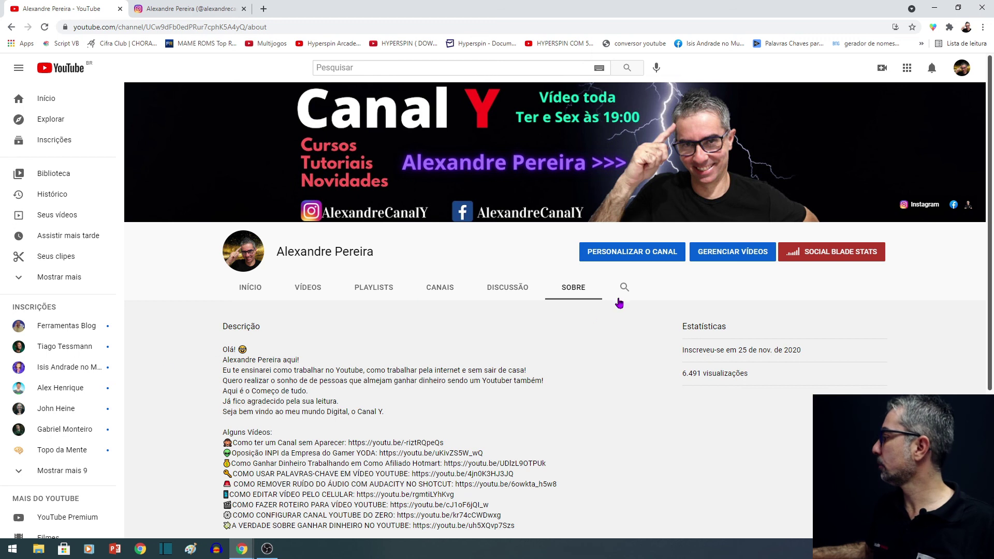
click(584, 295)
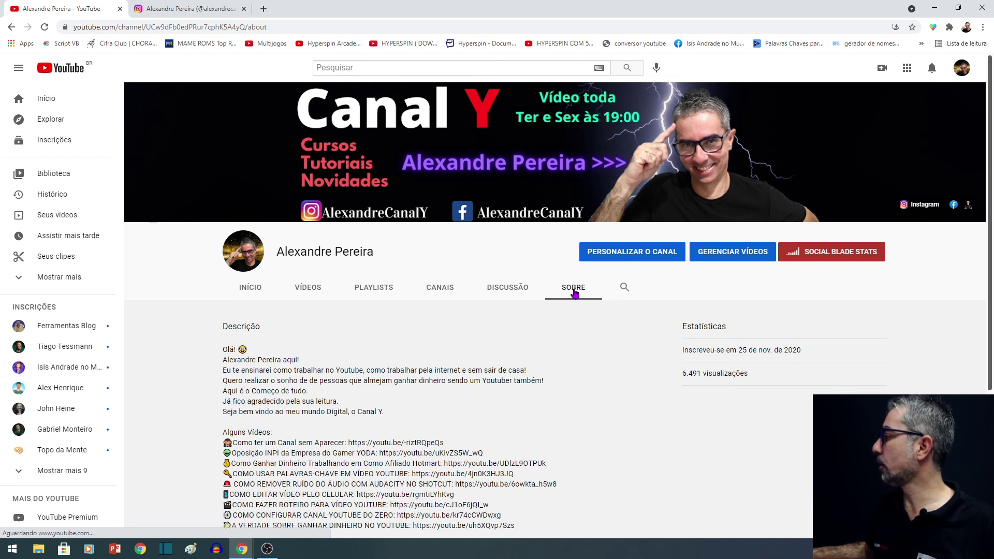
Open the Canal Y channel's customization in YouTube Studio and examine the links configured in its basic information
click(962, 68)
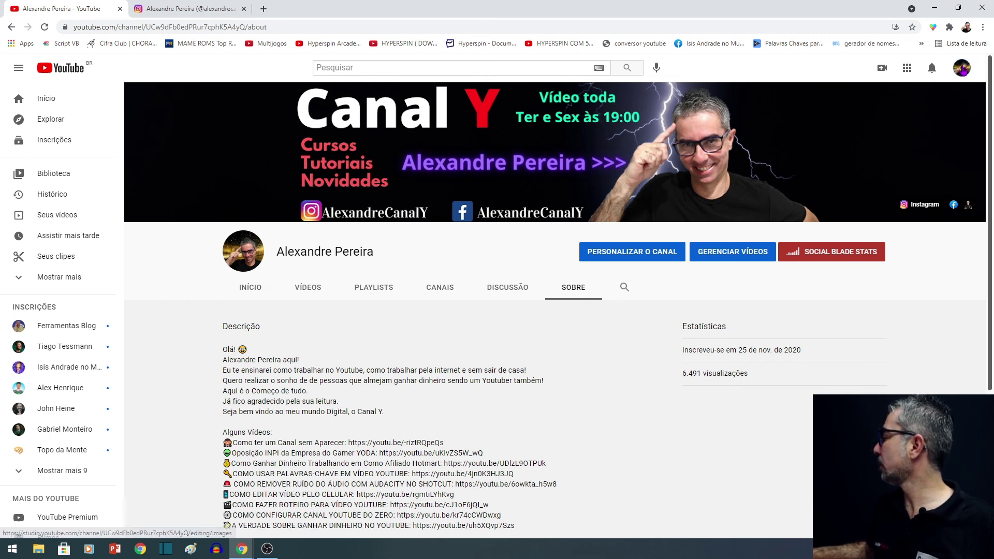
click(882, 176)
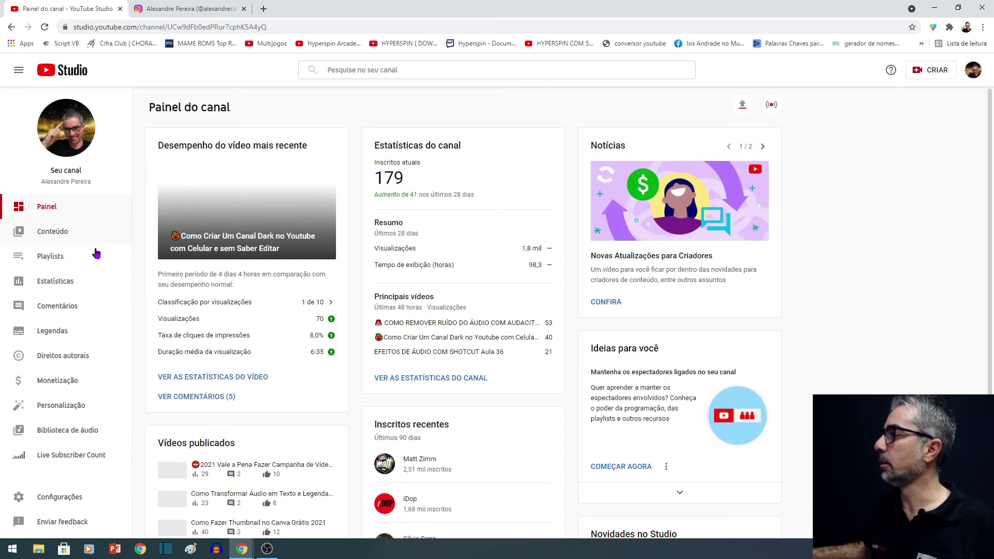
click(68, 412)
click(262, 141)
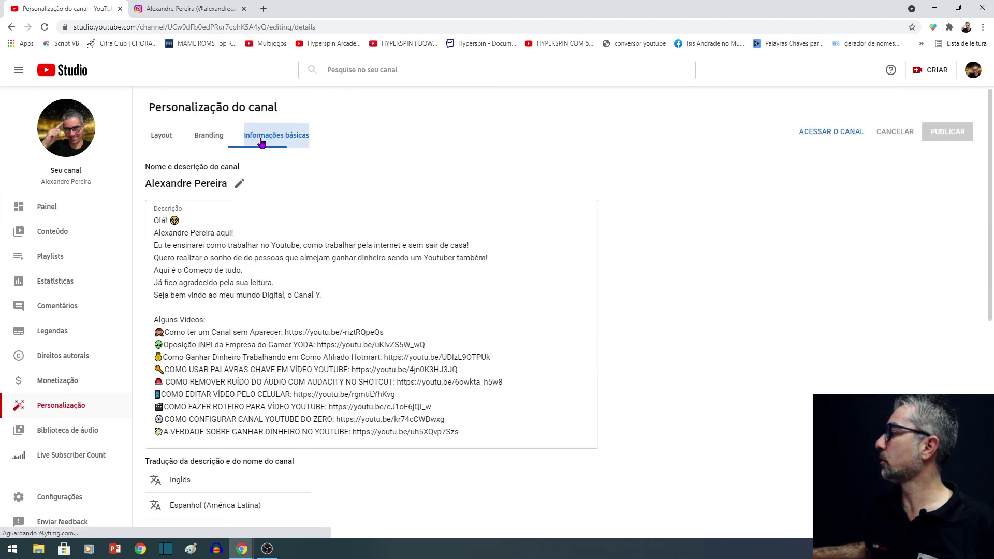
scroll(166, 252, down, 8)
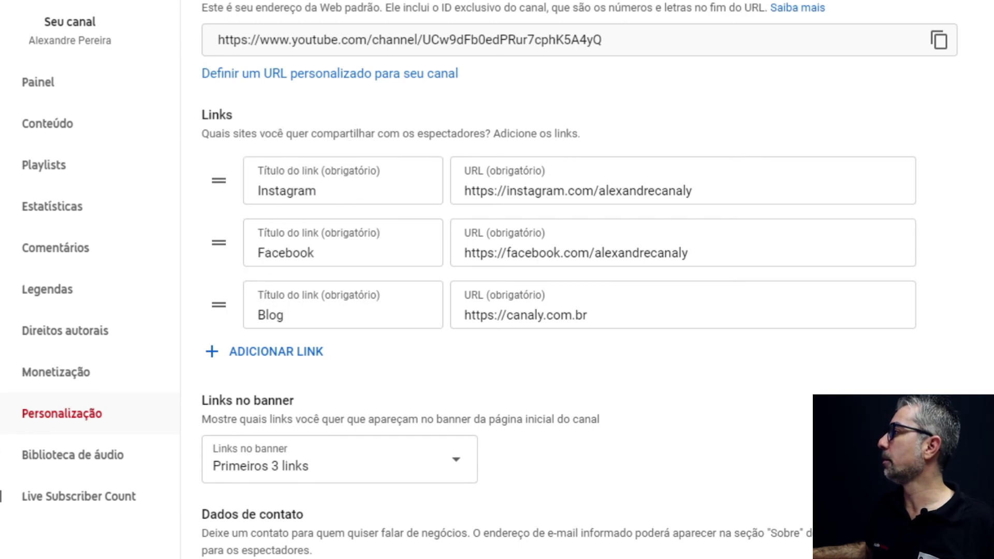
scroll(569, 280, up, 10)
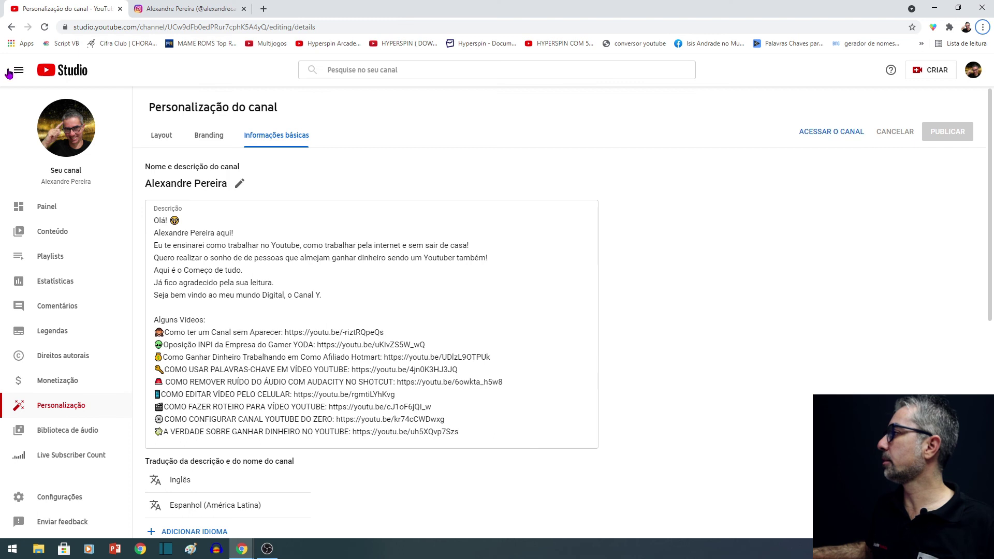
click(10, 30)
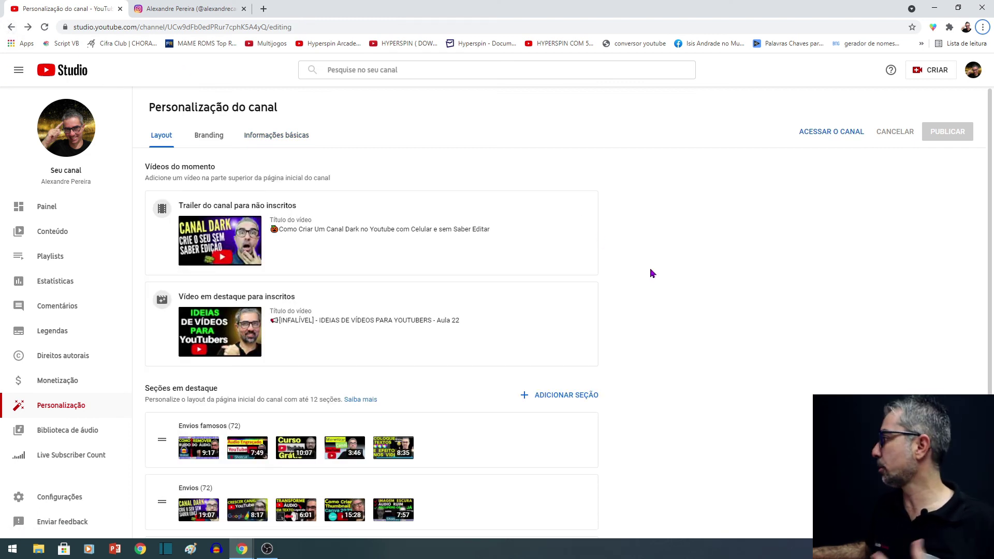
Return from the Canal Y channel's customization to its public page and examine the social links on the banner
click(11, 27)
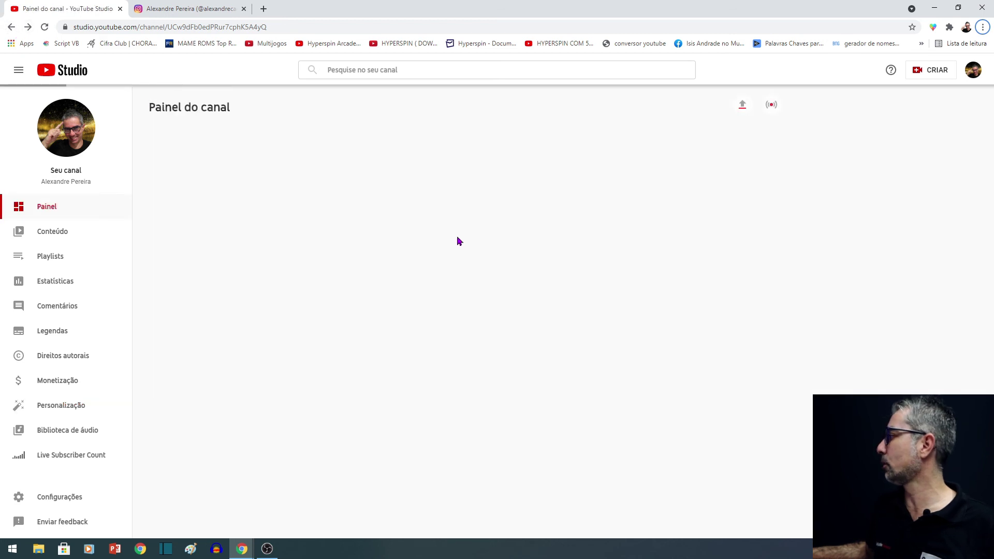
click(10, 28)
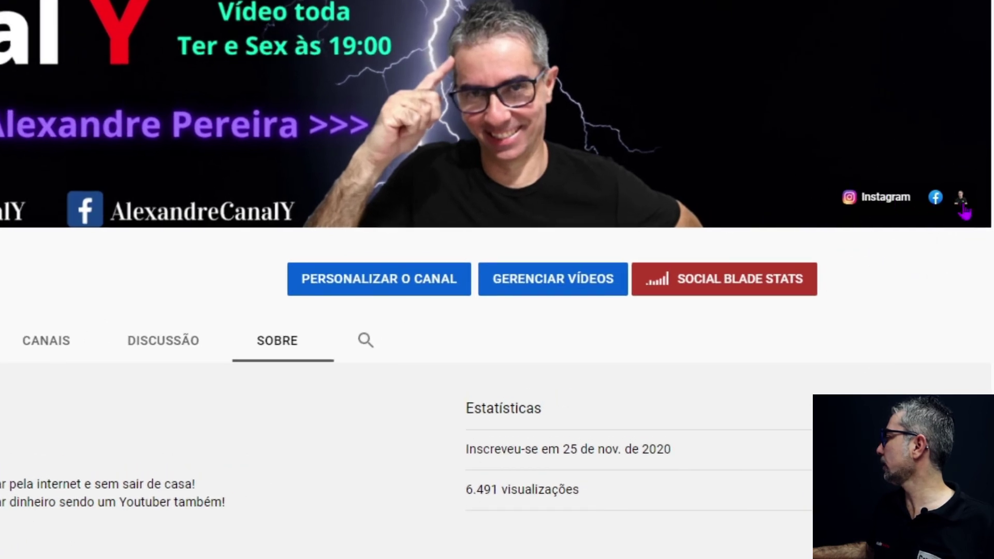
click(961, 201)
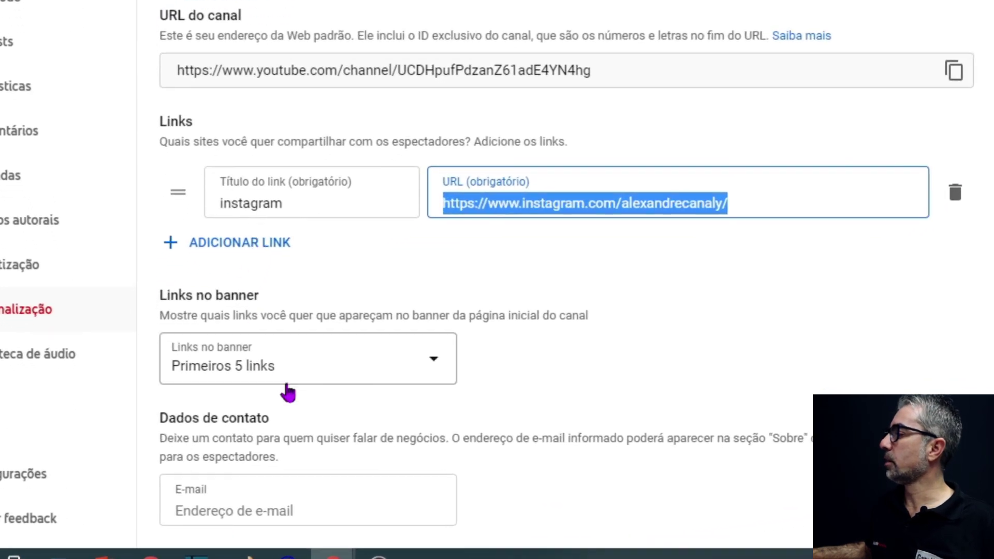
Set the new channel's banner to show "Primeiros 3 links" and fill in the contact e-mail address
click(438, 366)
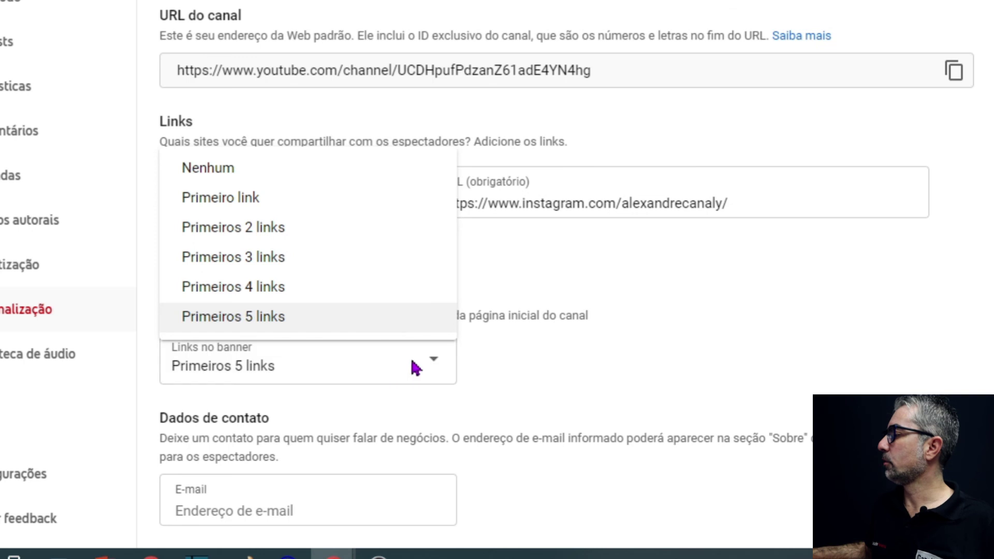
click(234, 263)
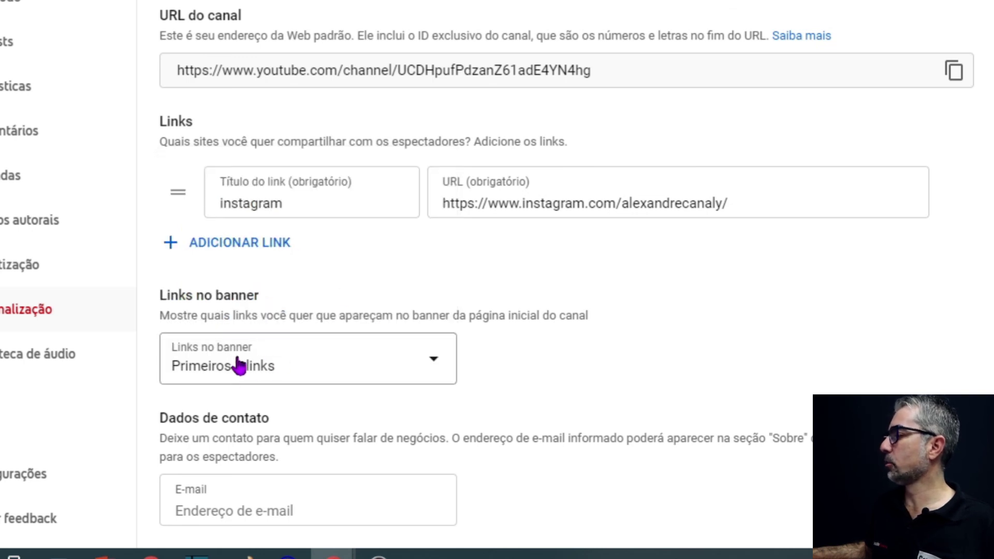
click(254, 507)
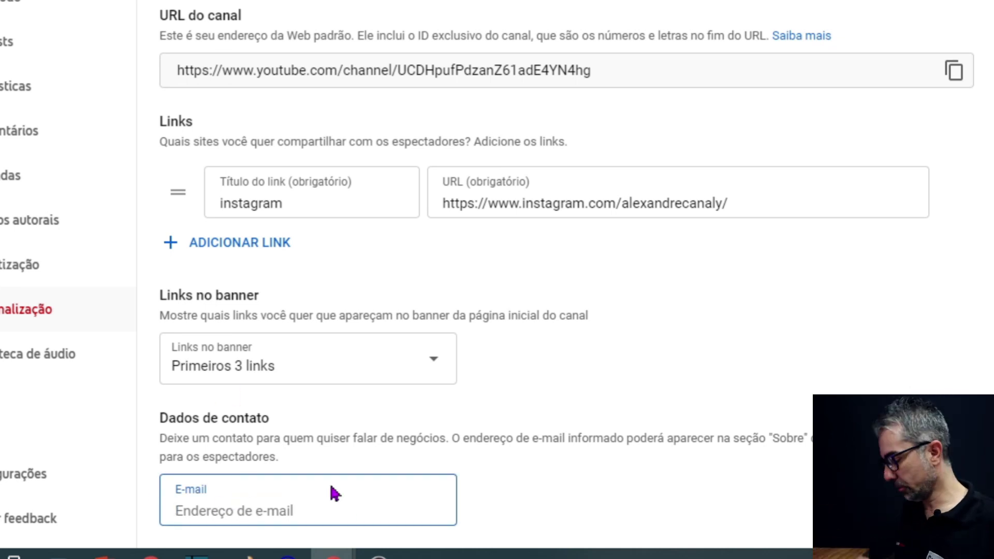
text(aol)
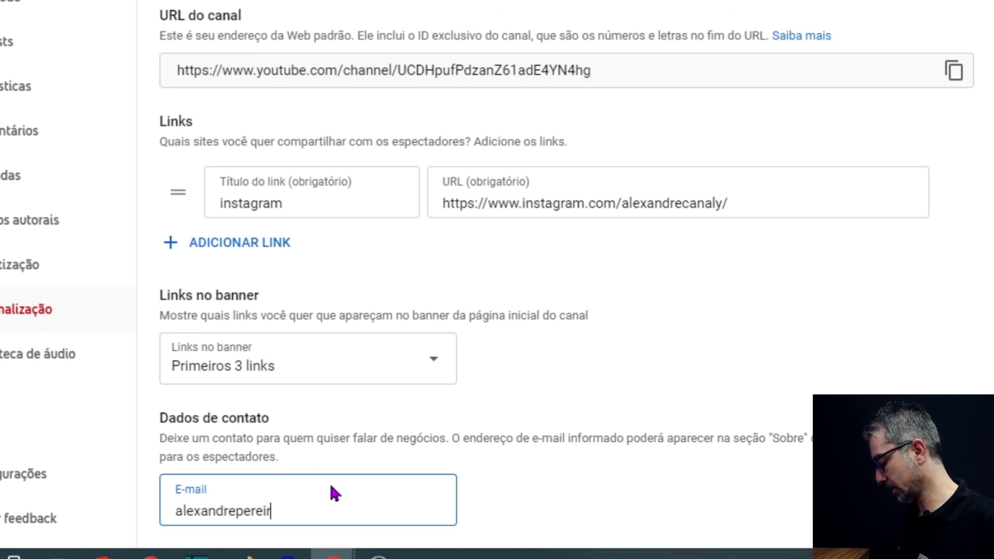
text(gmail.com)
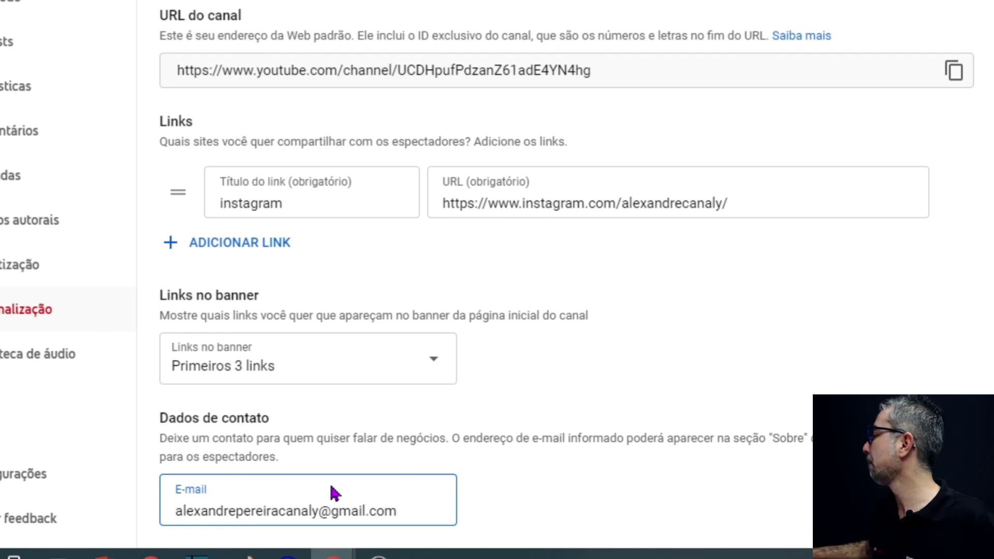
key(Tab)
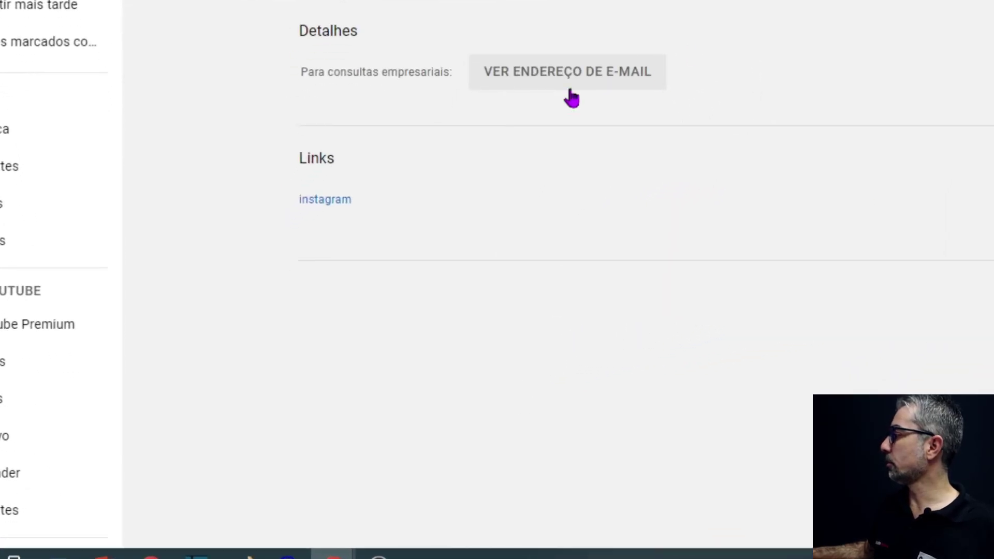
Reveal the business e-mail address on the channel's "Sobre" page and examine the instagram link listed below it
click(553, 82)
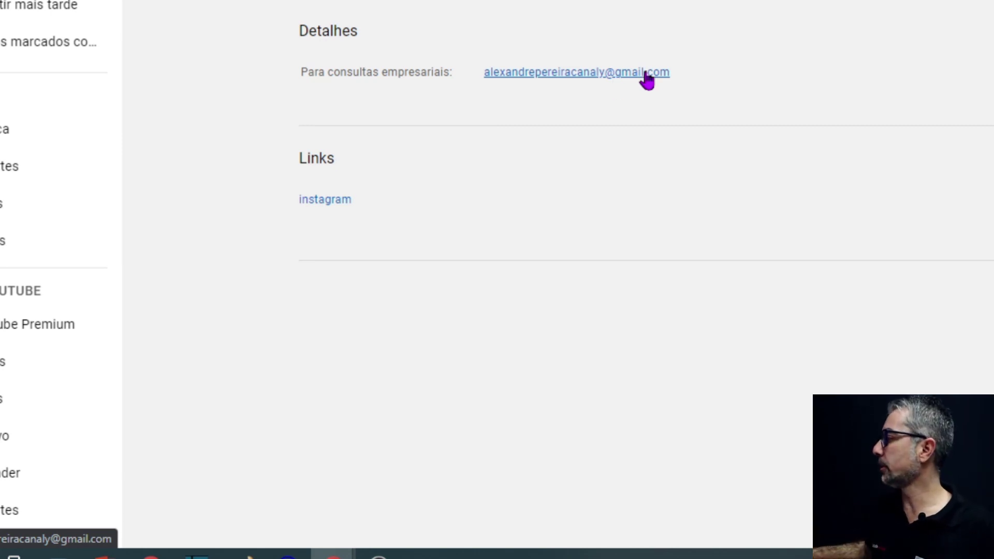
click(346, 212)
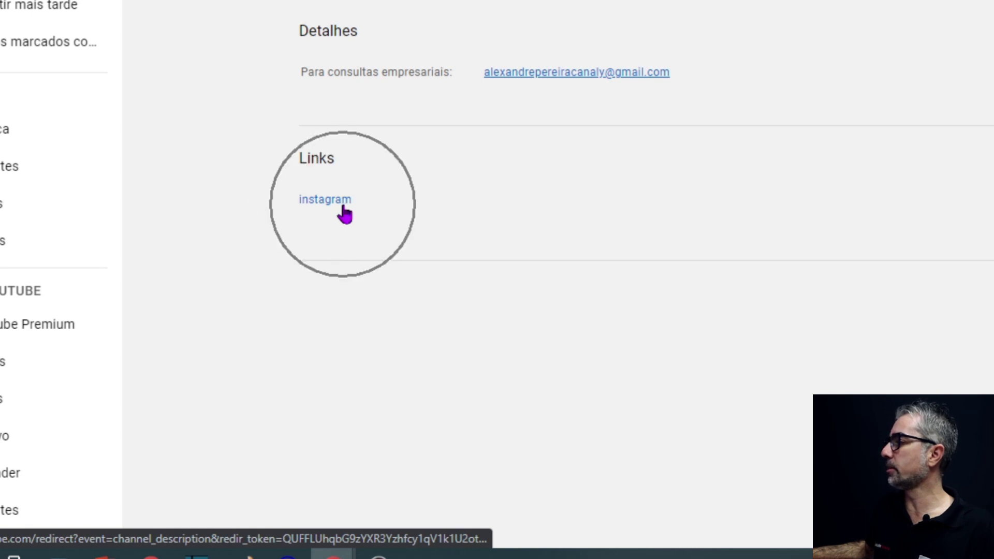
click(345, 209)
click(345, 210)
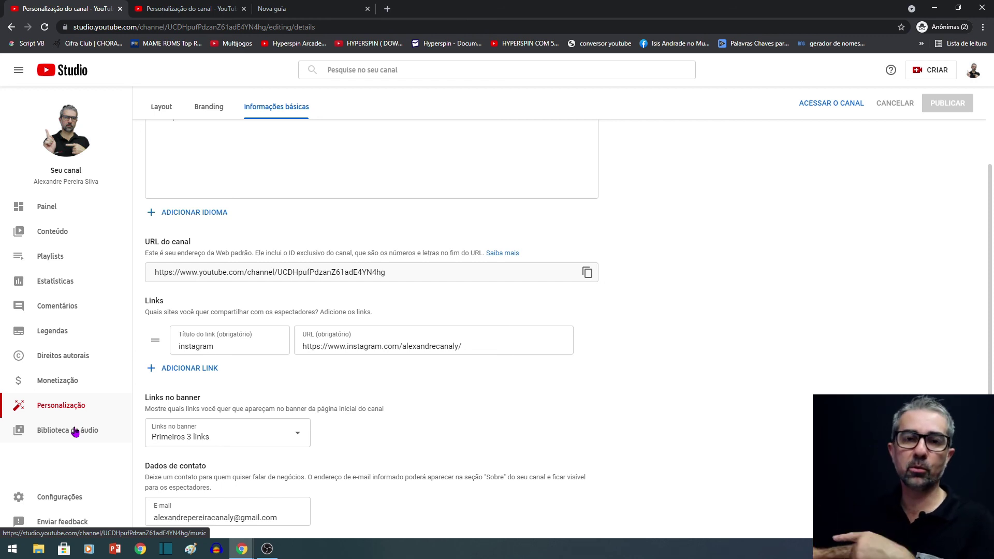
Open the new channel's settings and set the default currency to "BRL — Real brasileiro"
click(65, 496)
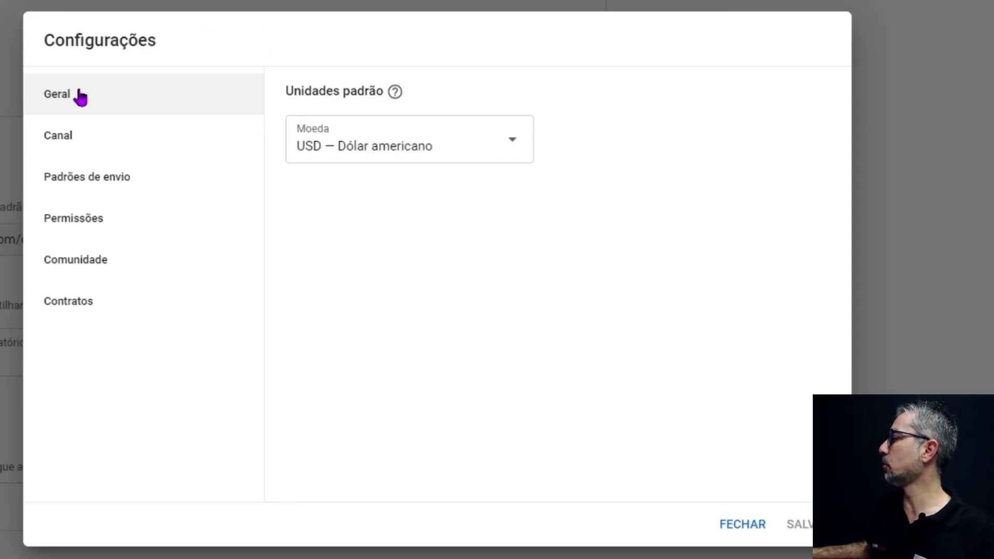
click(74, 99)
click(74, 98)
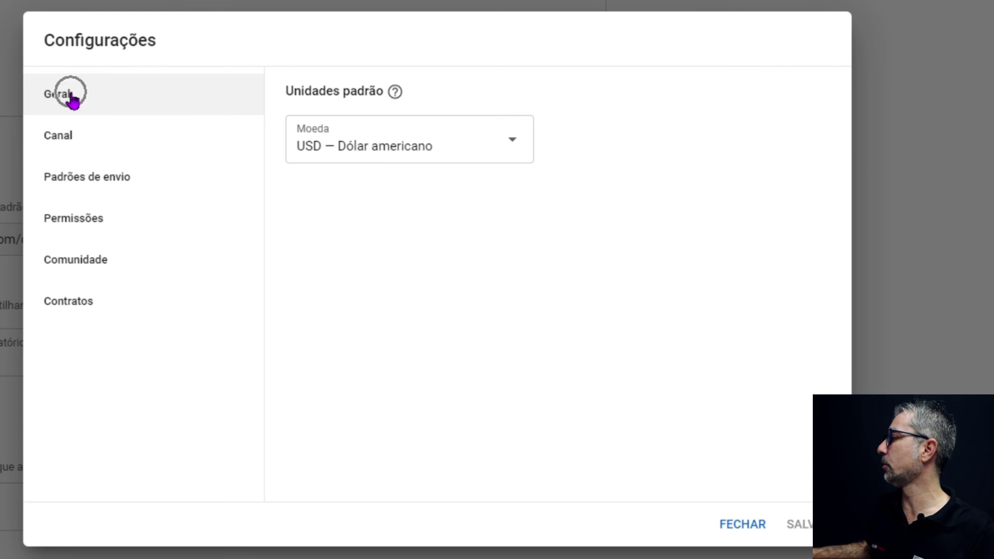
click(518, 143)
scroll(337, 404, up, 10)
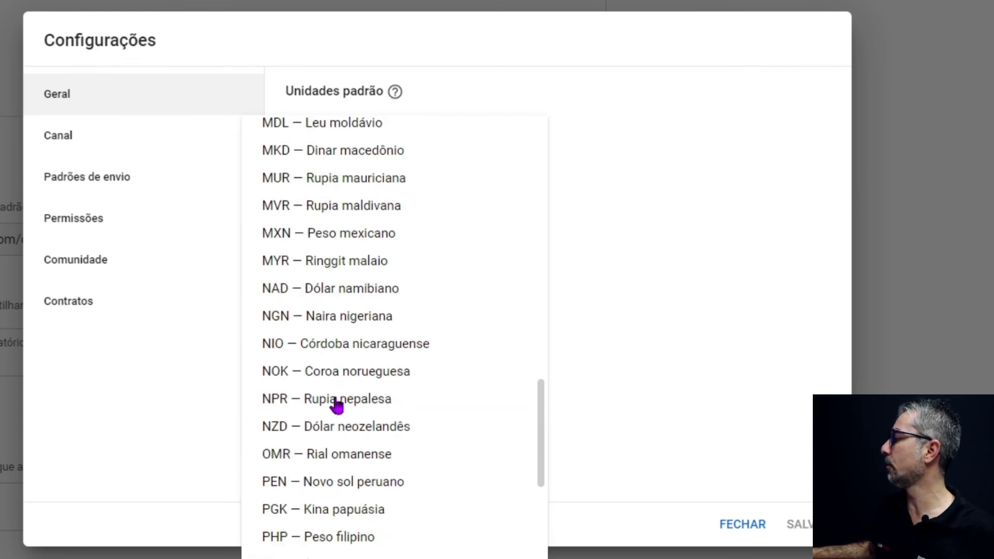
scroll(333, 363, down, 10)
scroll(333, 326, up, 20)
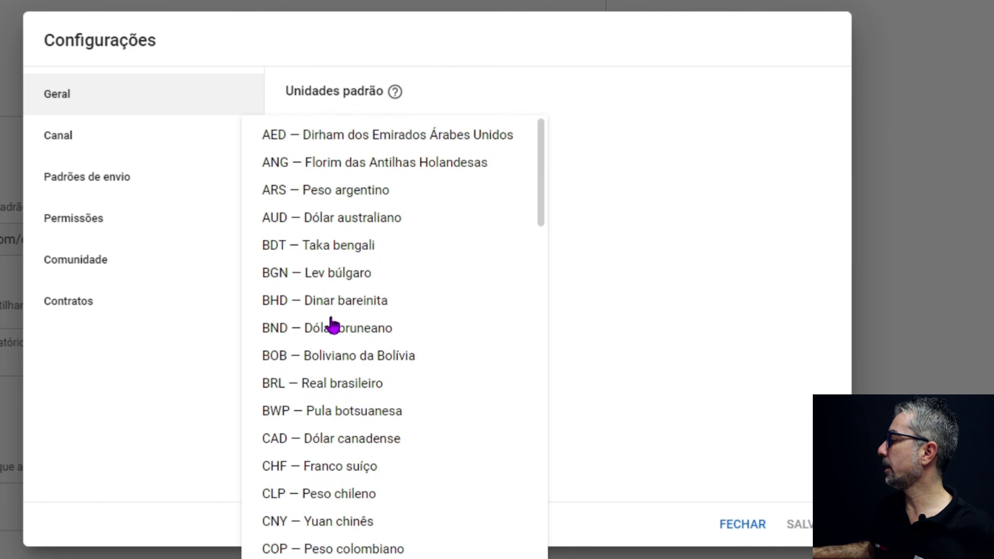
click(360, 384)
Set the channel's country of residence to Brasil in its basic information settings
click(92, 148)
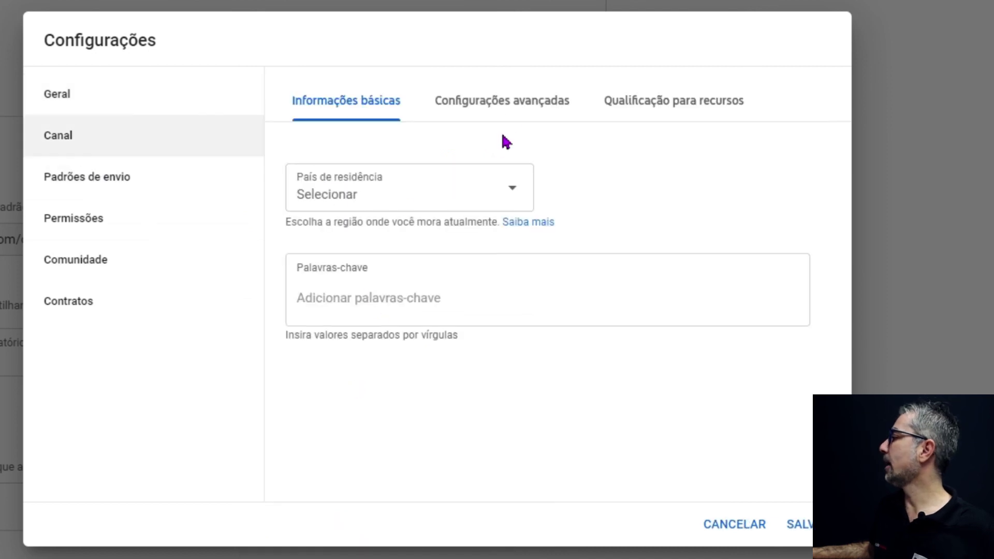
click(507, 197)
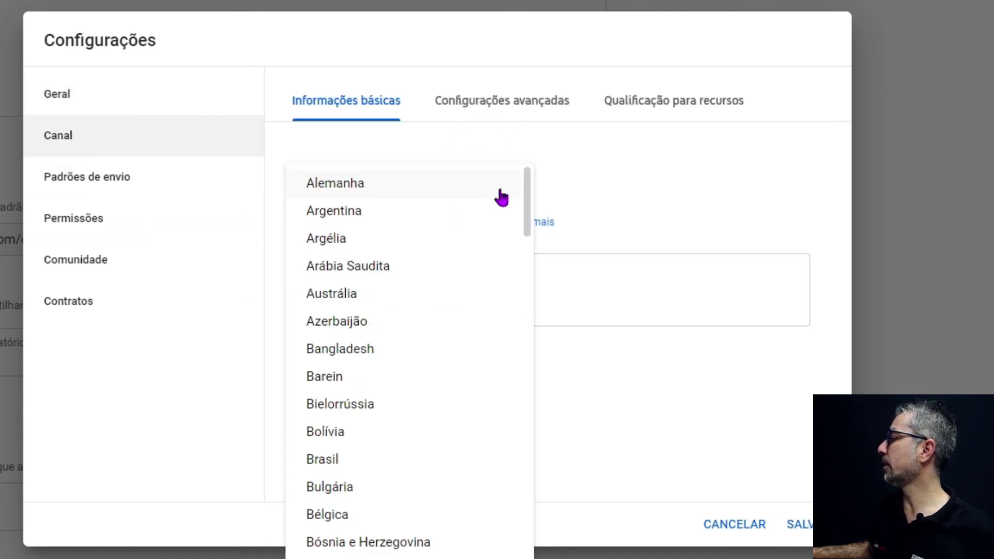
scroll(378, 362, down, 5)
scroll(359, 258, up, 5)
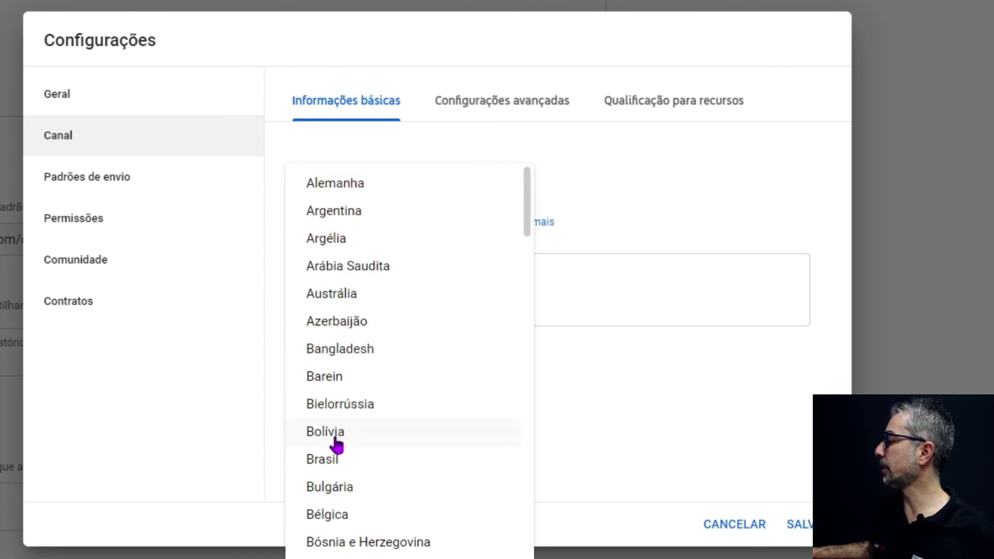
click(343, 457)
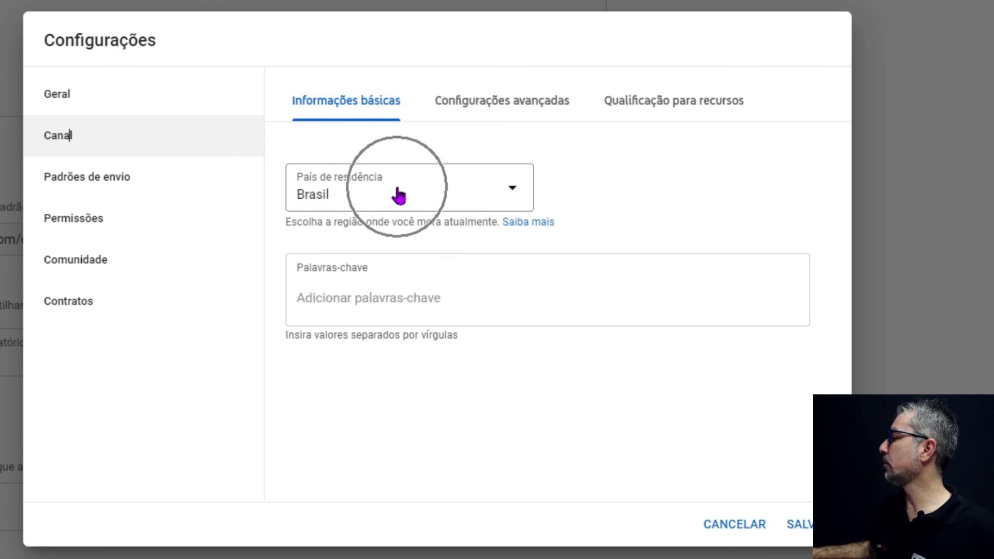
Add the channel keywords "como investir", "como ganhar dinheiro", "como economizar" and "como investir com pouco dinheiro na bolsa"
click(402, 284)
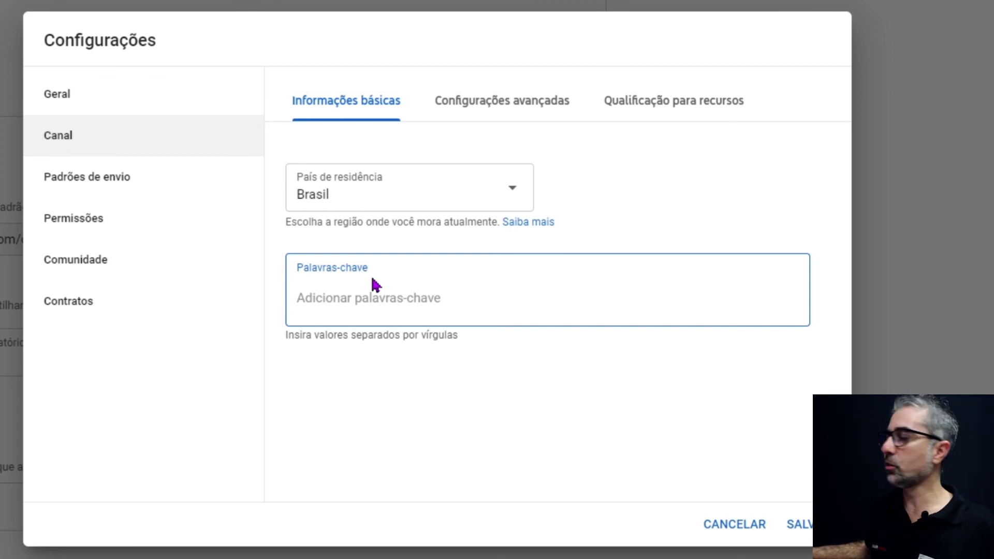
click(501, 111)
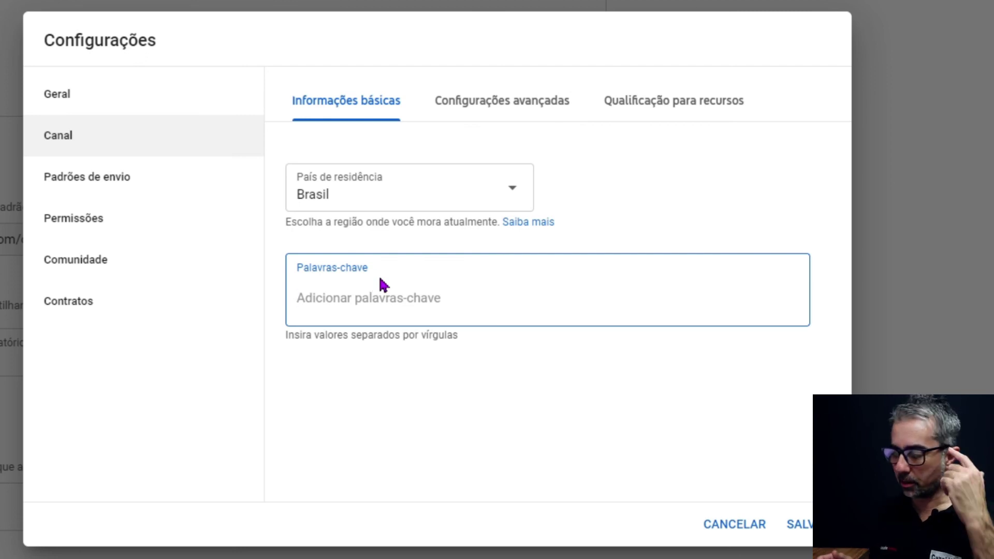
text(como investir)
key(Return)
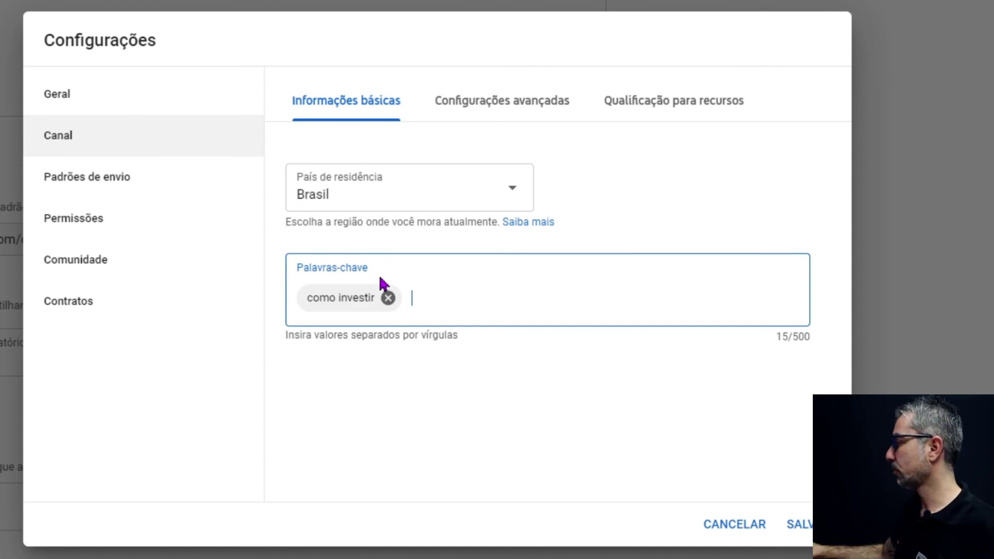
text(mo ganhar din)
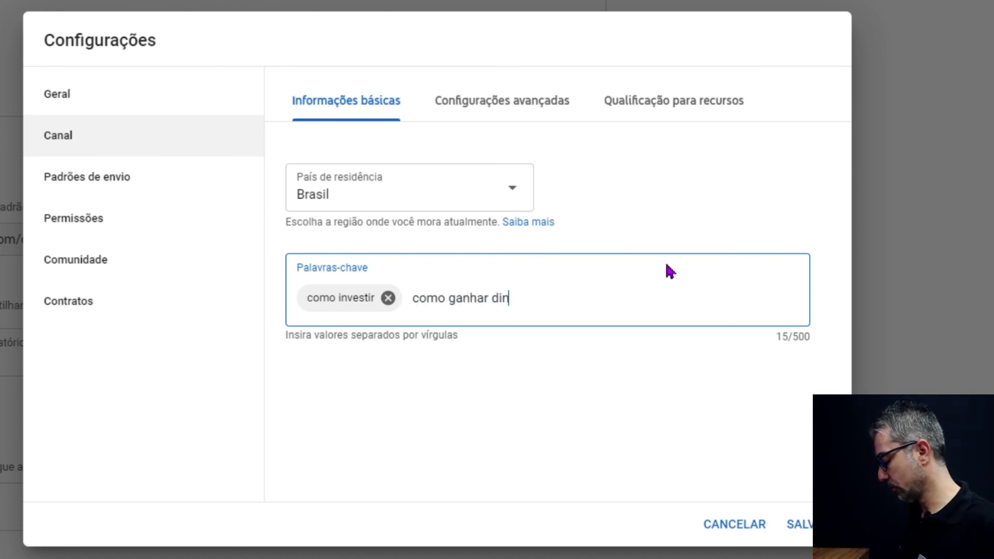
text(heiro,como e)
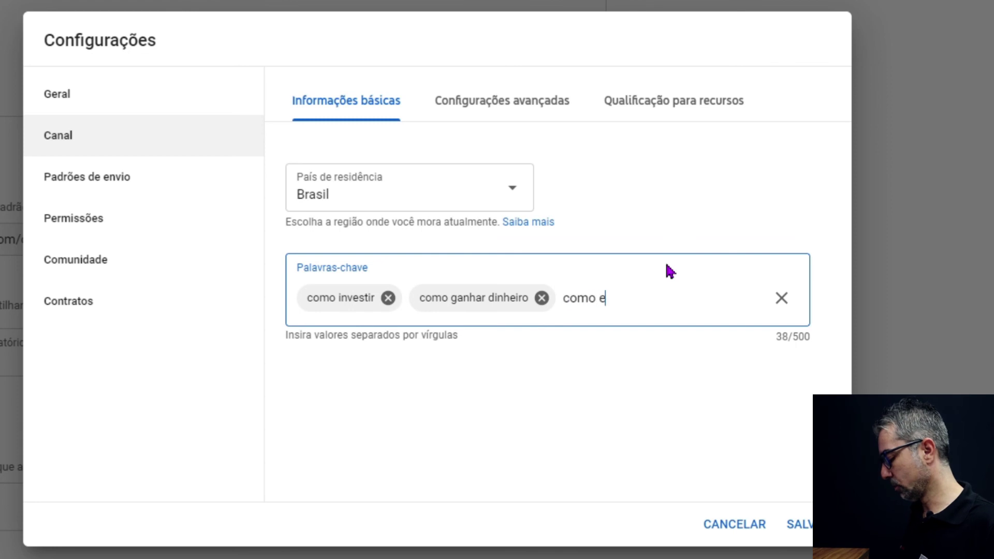
text(conomizar,)
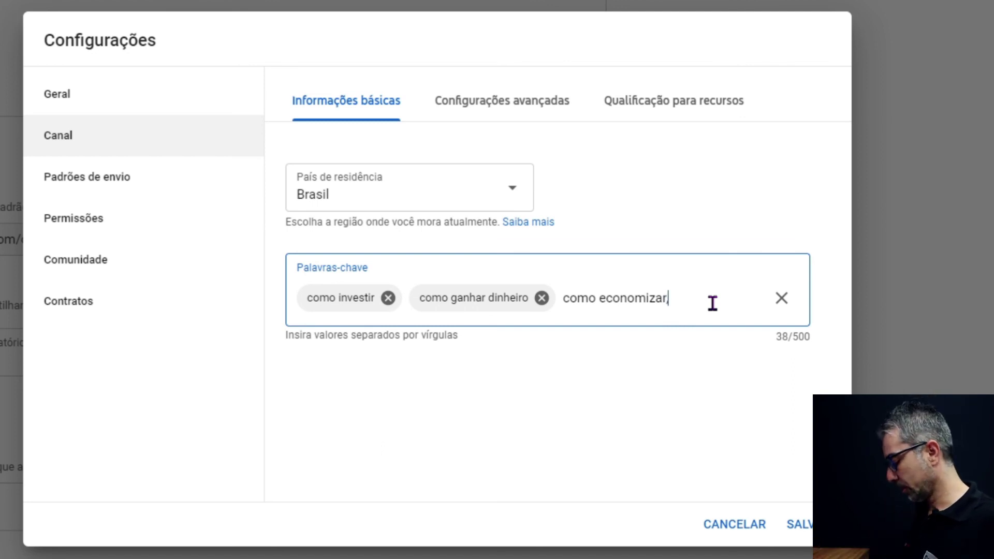
text(como inves)
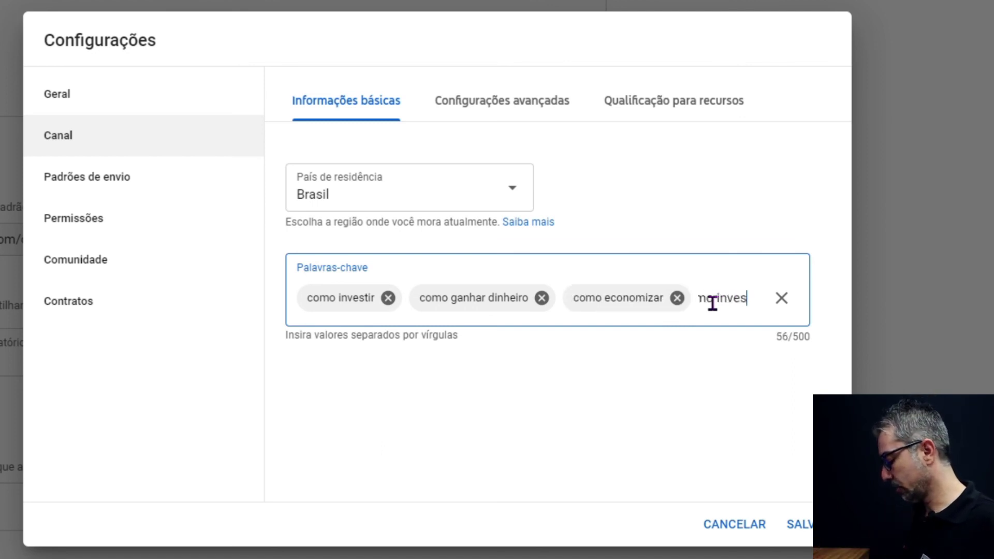
text(tir com po)
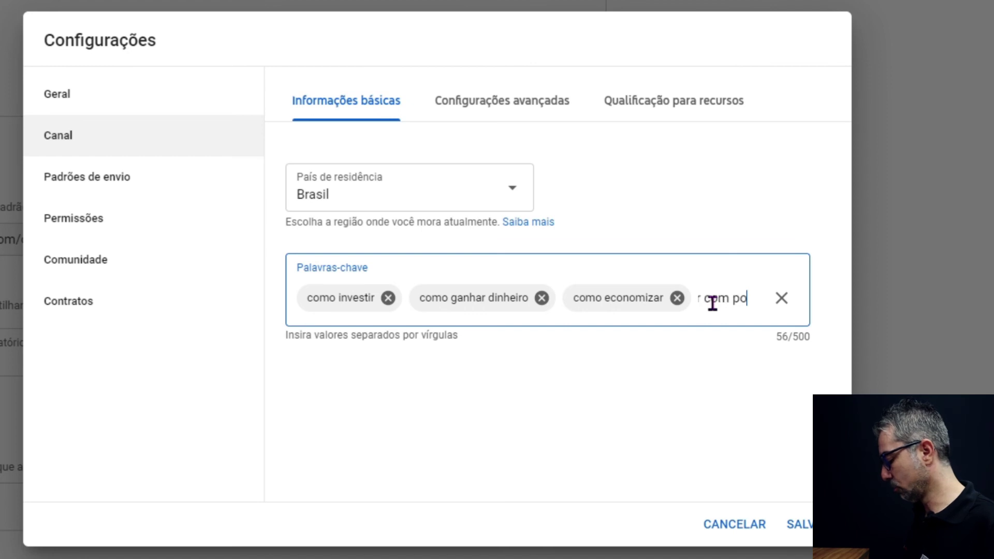
text(uco dinheiro na bolsa)
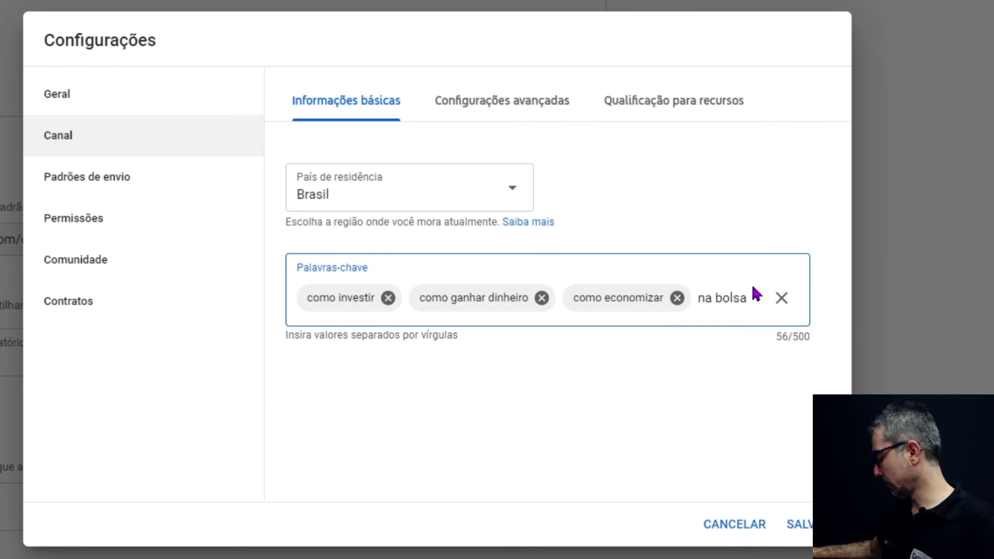
key(Return)
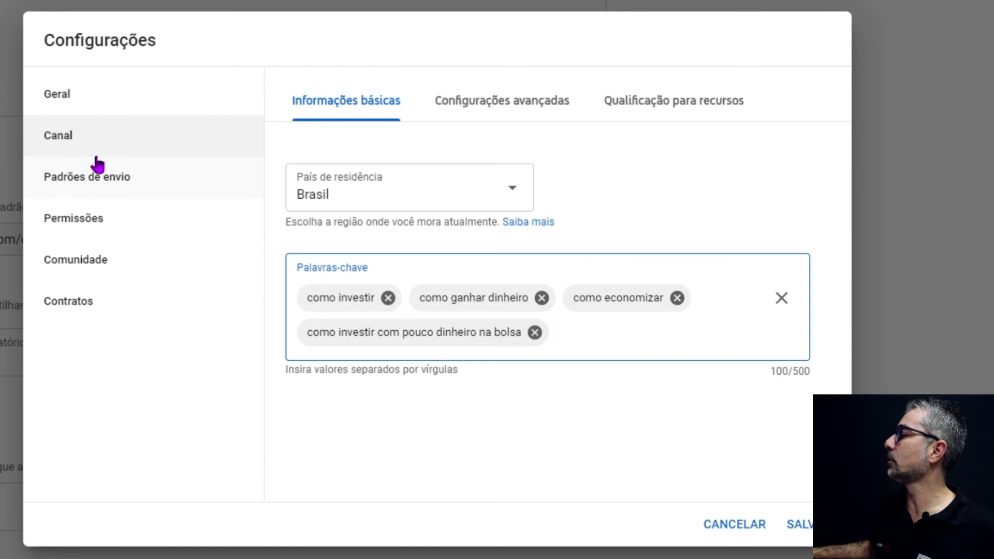
Define the channel as not made for children in the advanced settings and locate the Google Ads account linking option
click(501, 103)
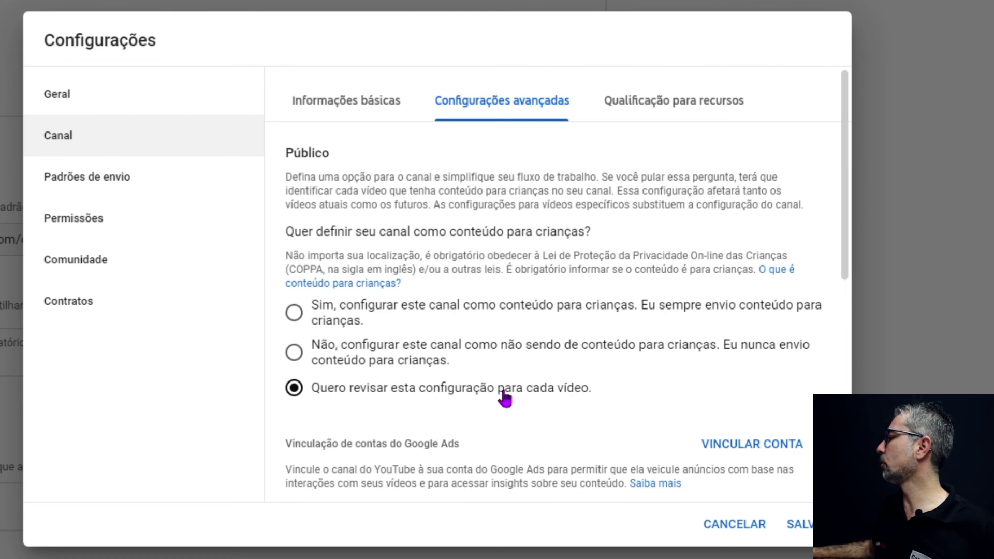
click(297, 354)
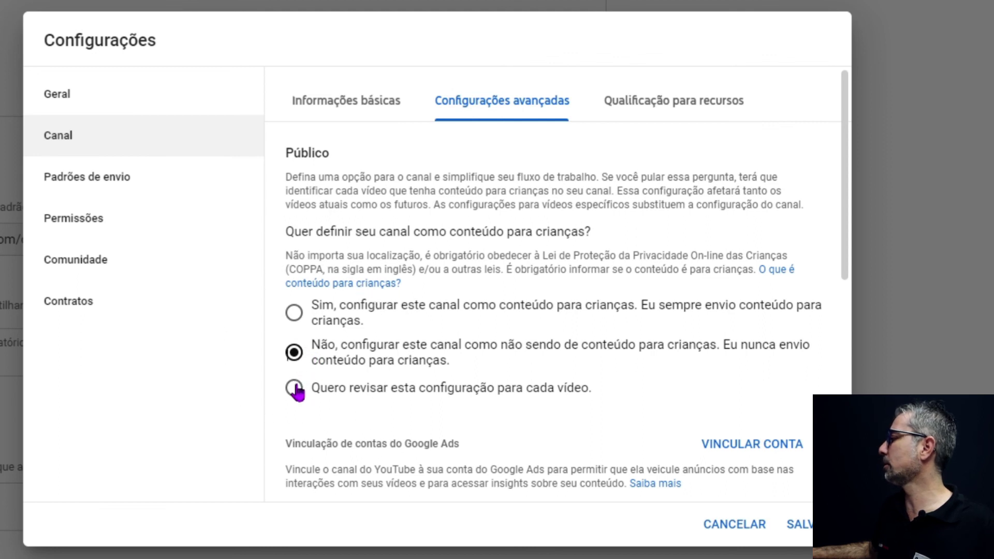
click(745, 448)
click(745, 448)
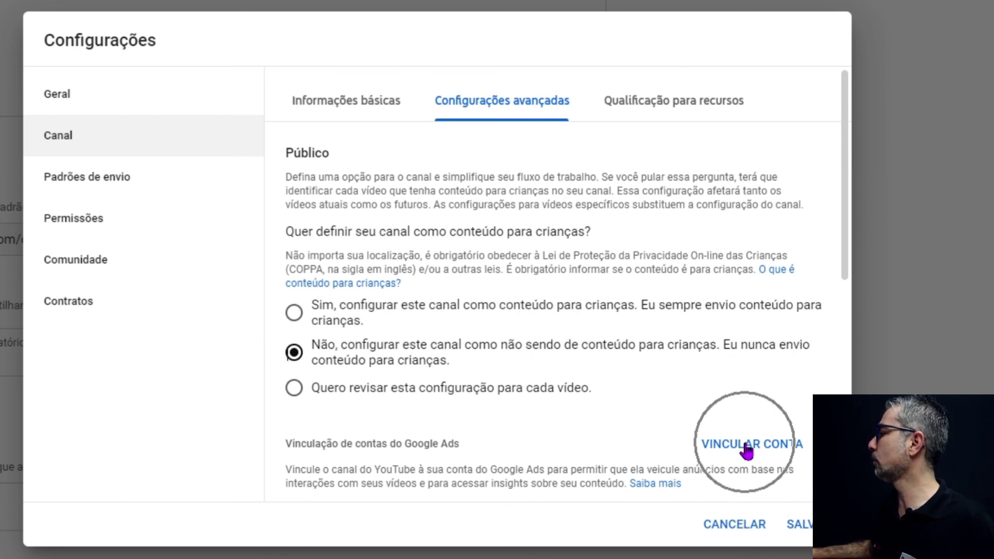
Expand "Recursos padrão" in the channel's feature eligibility settings and examine its features and requirements
click(677, 103)
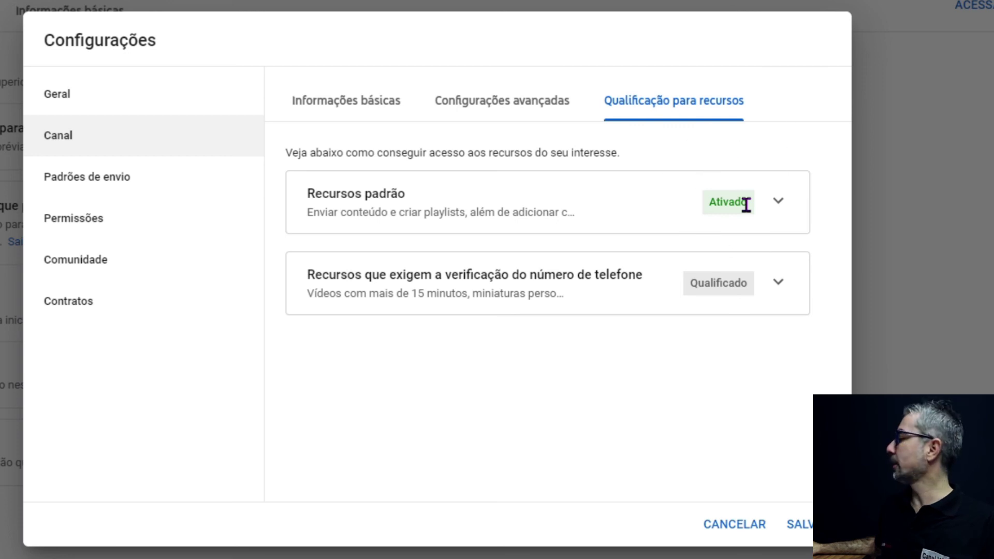
click(774, 212)
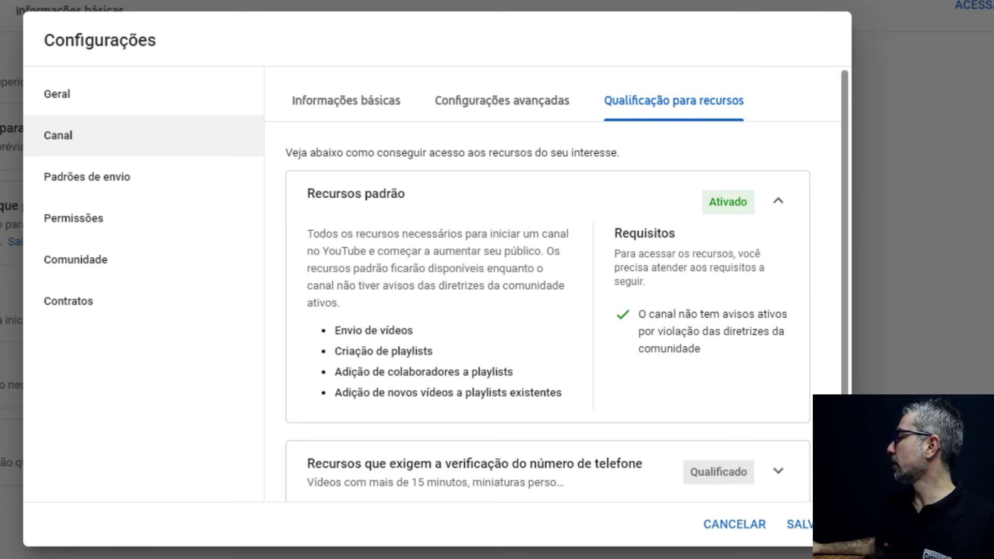
Expand the features requiring phone number verification in the feature eligibility settings and examine their features and requirements
scroll(776, 363, down, 1)
click(781, 447)
click(780, 449)
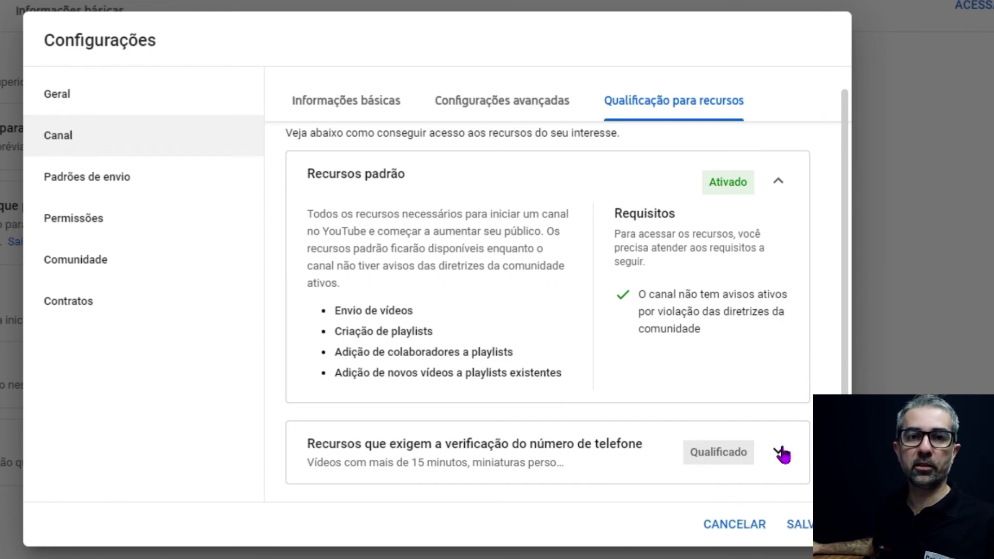
click(739, 450)
click(666, 444)
click(667, 445)
click(668, 445)
click(669, 446)
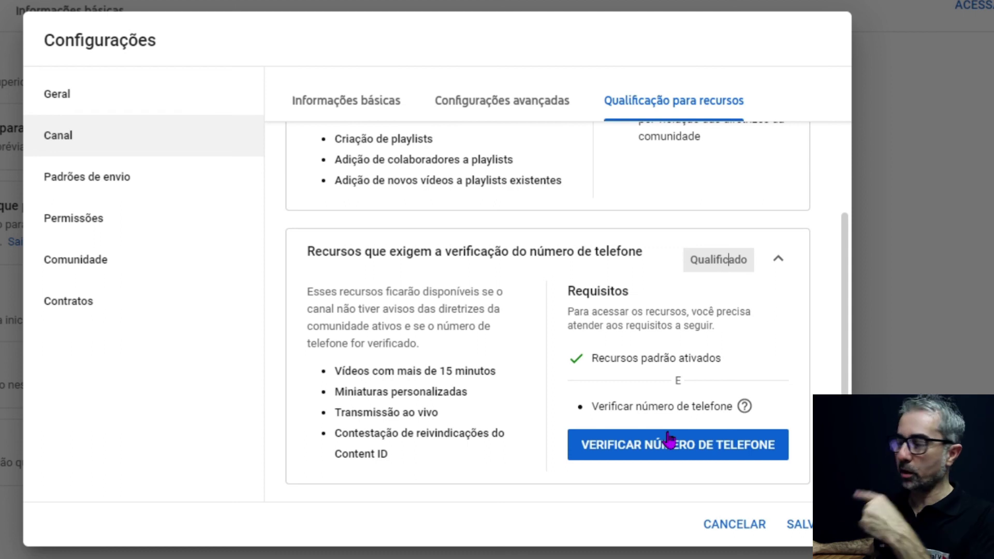
click(668, 441)
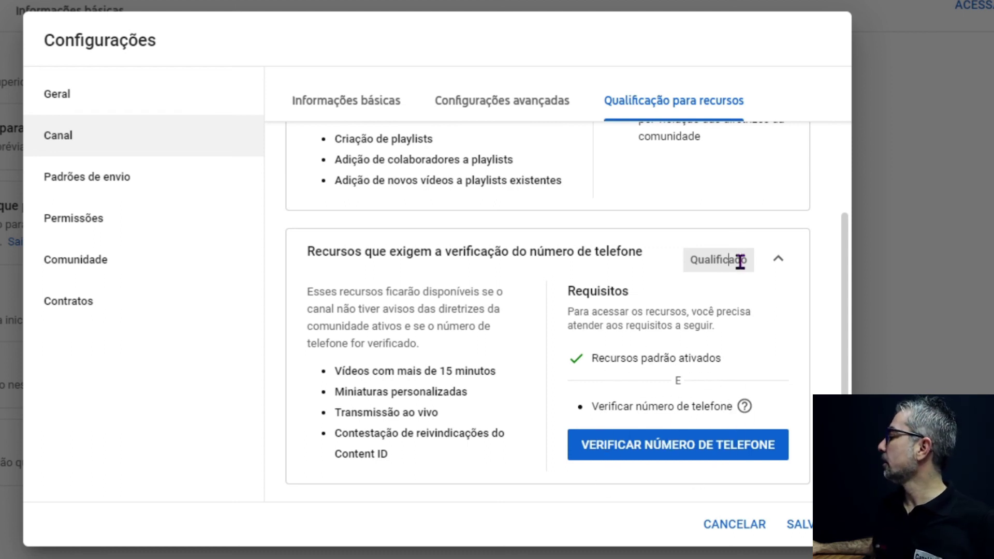
Set the default visibility for uploads to Privado in the upload defaults' basic information, leaving the title and description blank
click(98, 188)
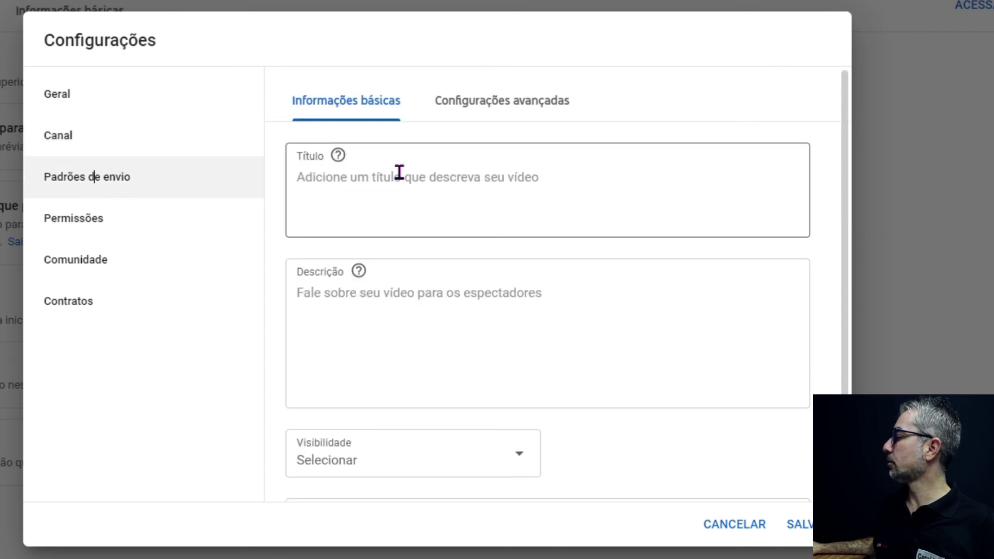
click(399, 181)
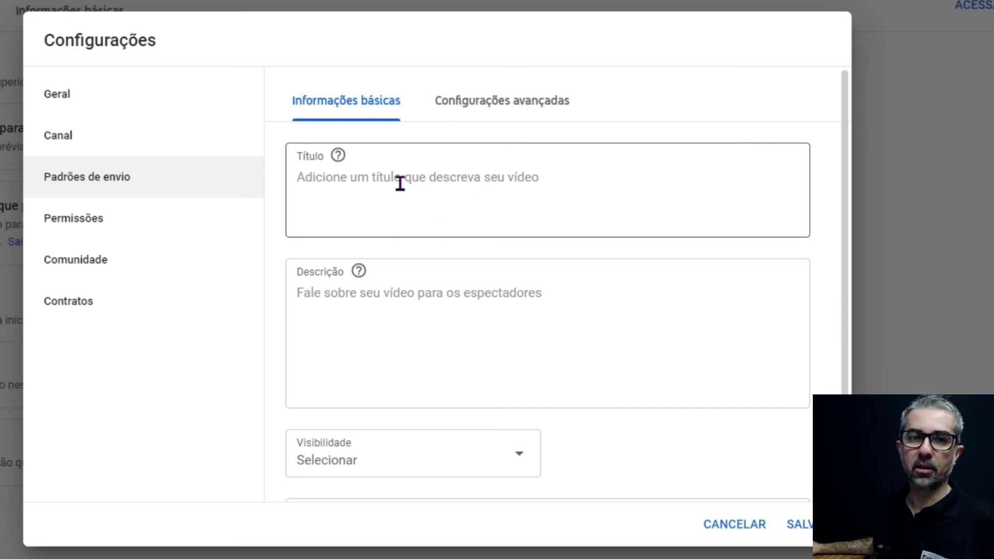
scroll(381, 305, down, 2)
click(355, 233)
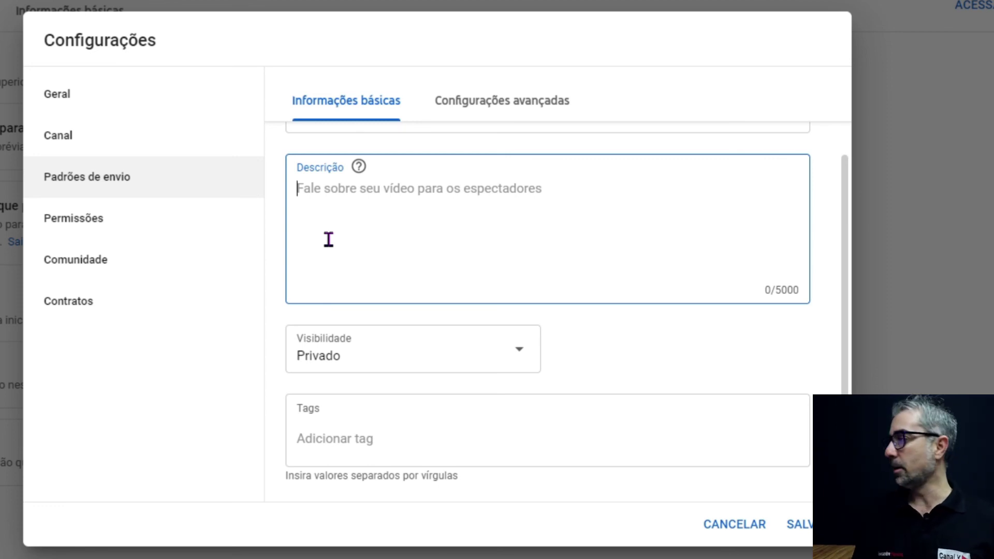
click(417, 350)
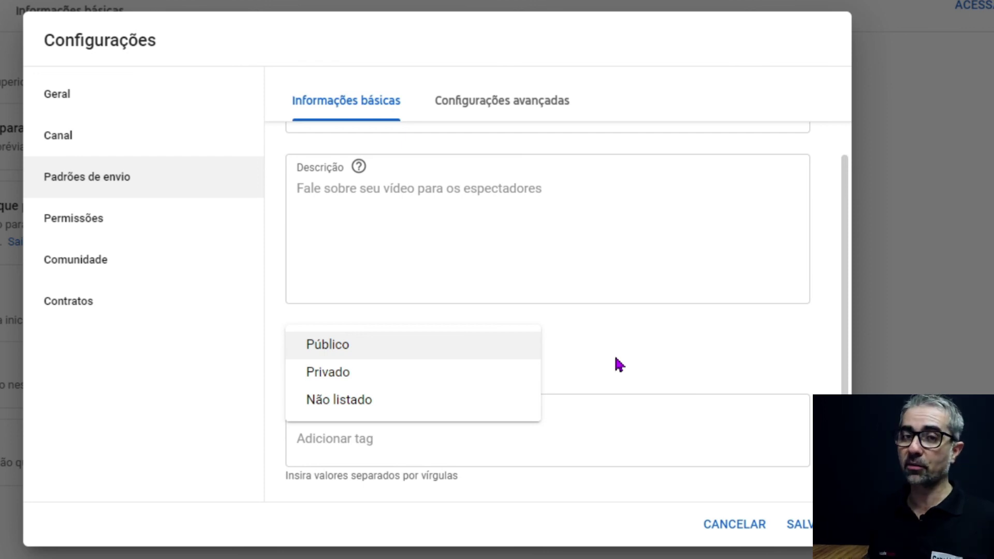
click(363, 373)
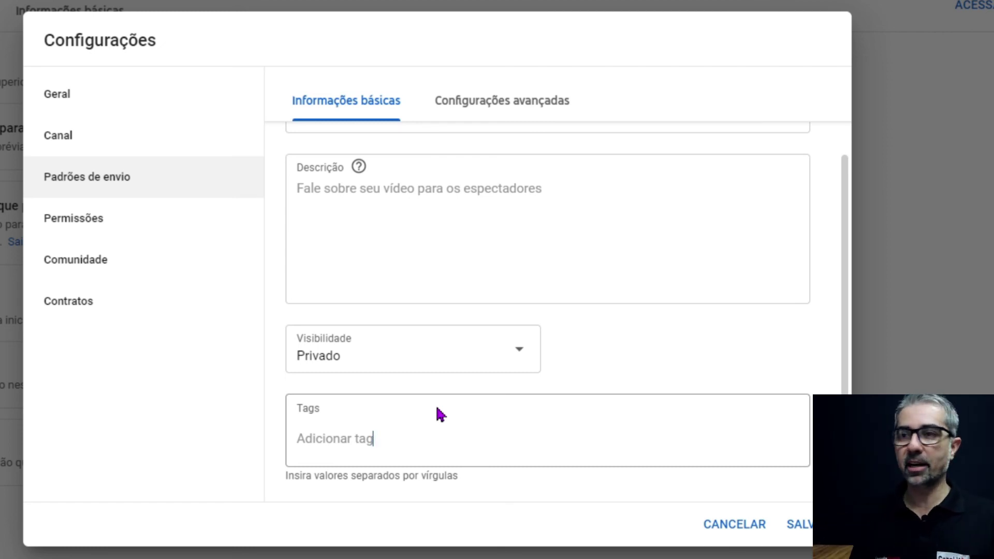
Review the channel's permissions, the community's automated filters including blocked words and links, and the contracts section
click(92, 228)
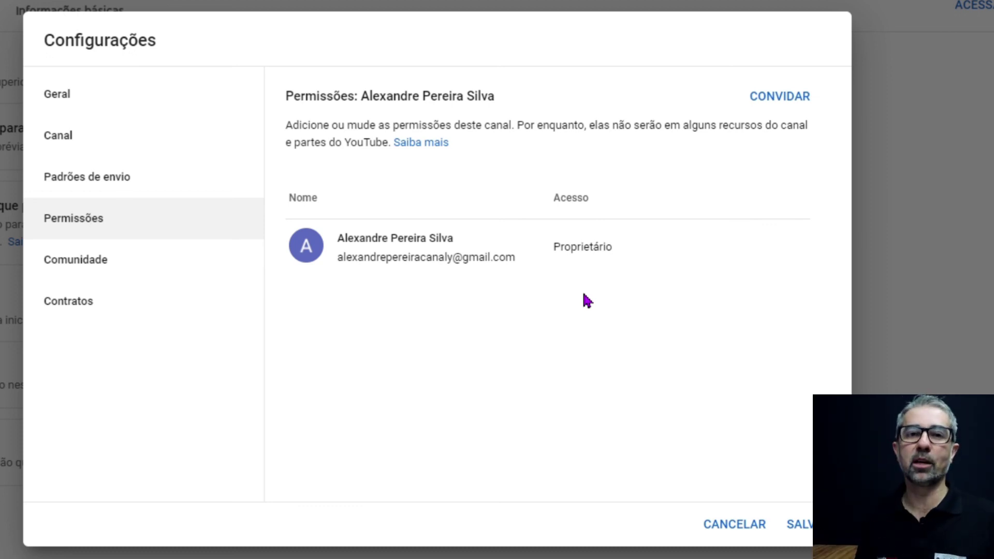
click(95, 262)
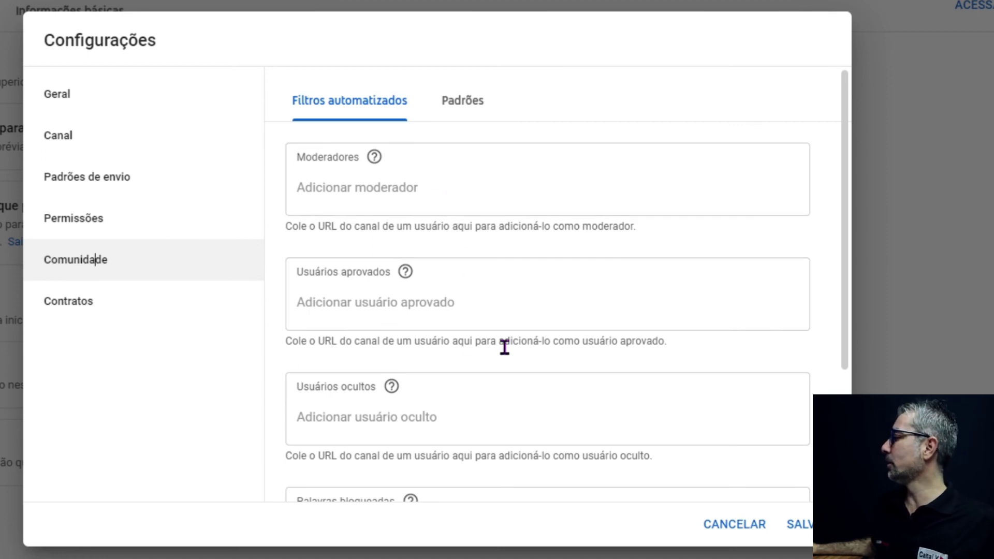
scroll(500, 326, down, 3)
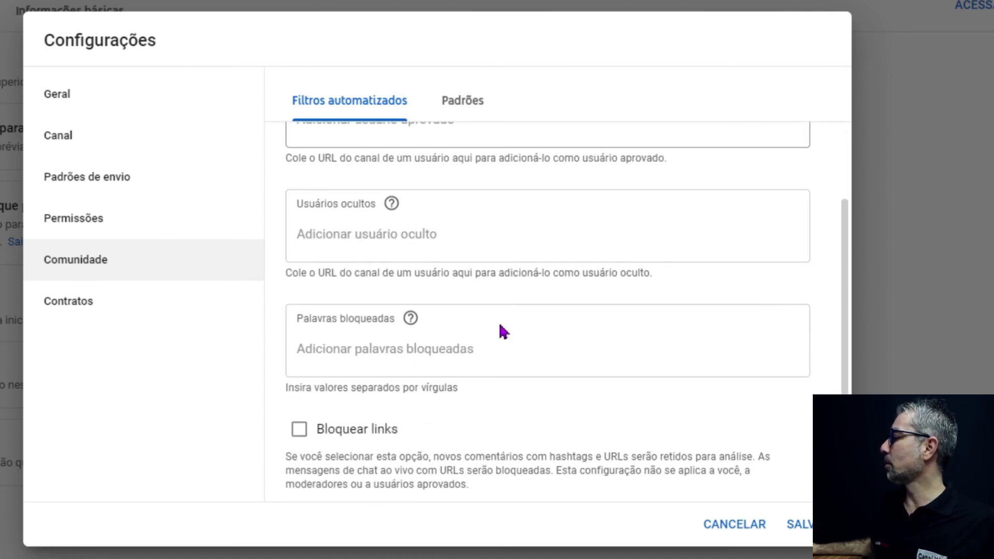
click(96, 256)
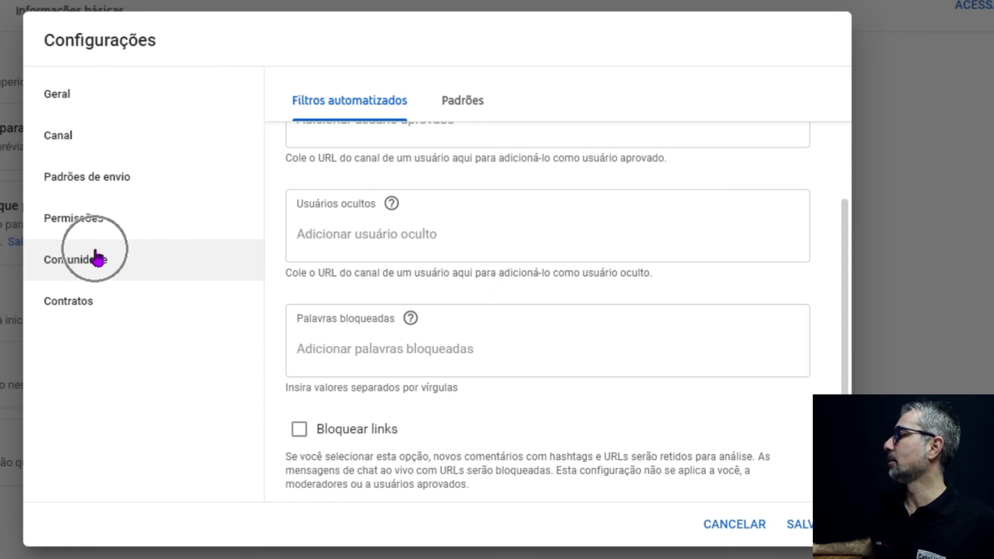
click(79, 302)
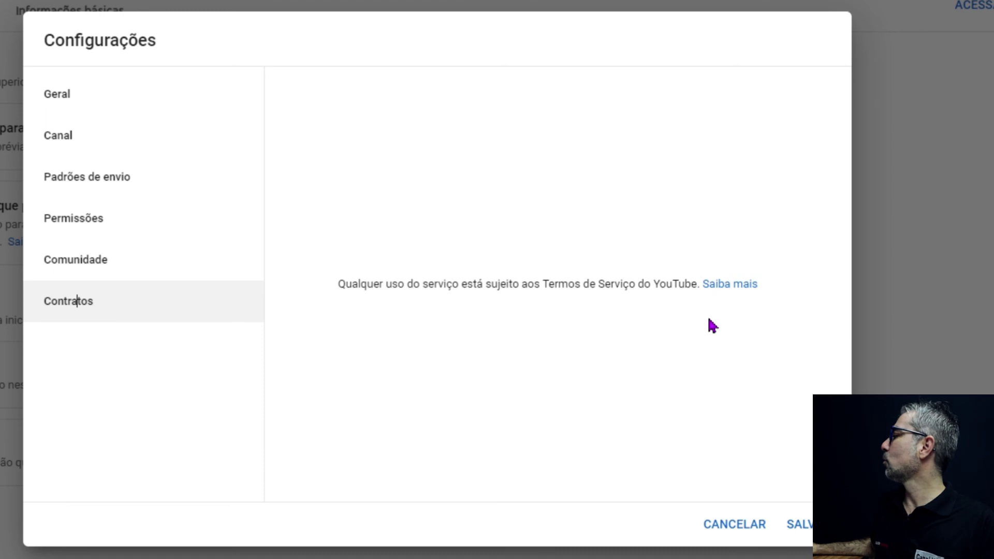